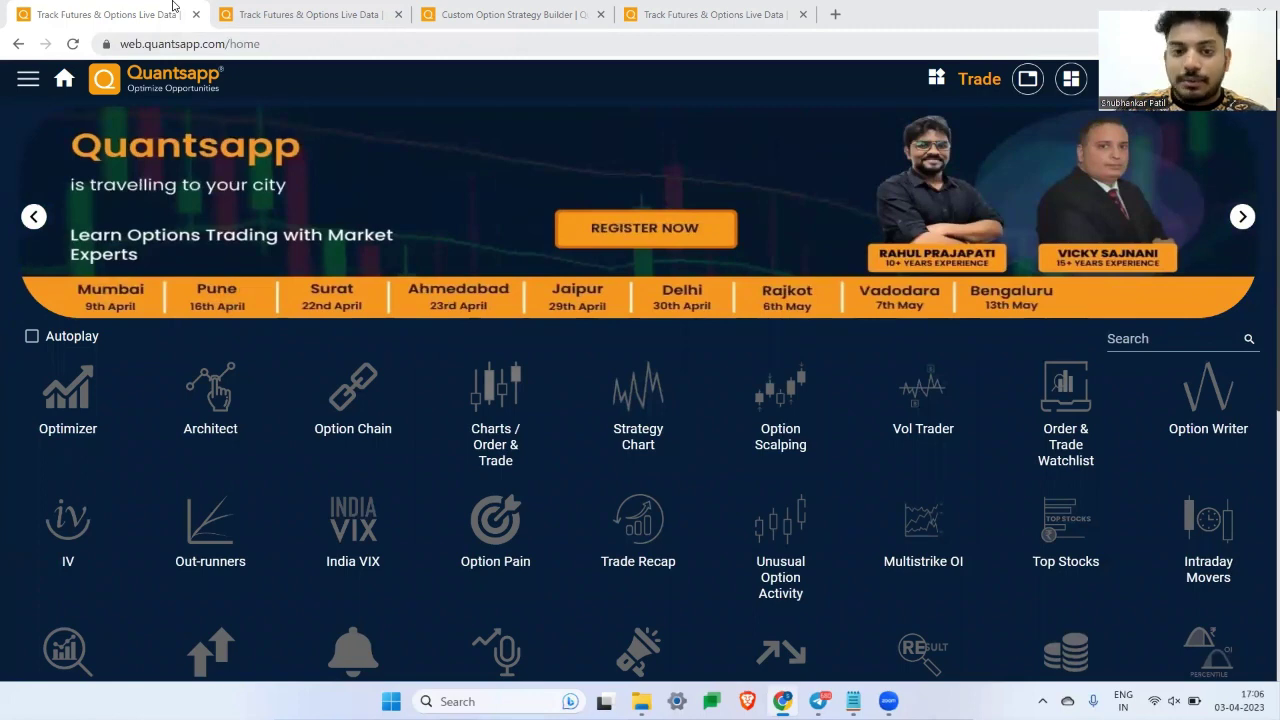
- Open the NIFTY option chain and switch it to the 06-Apr-2023 expiry
click(342, 430)
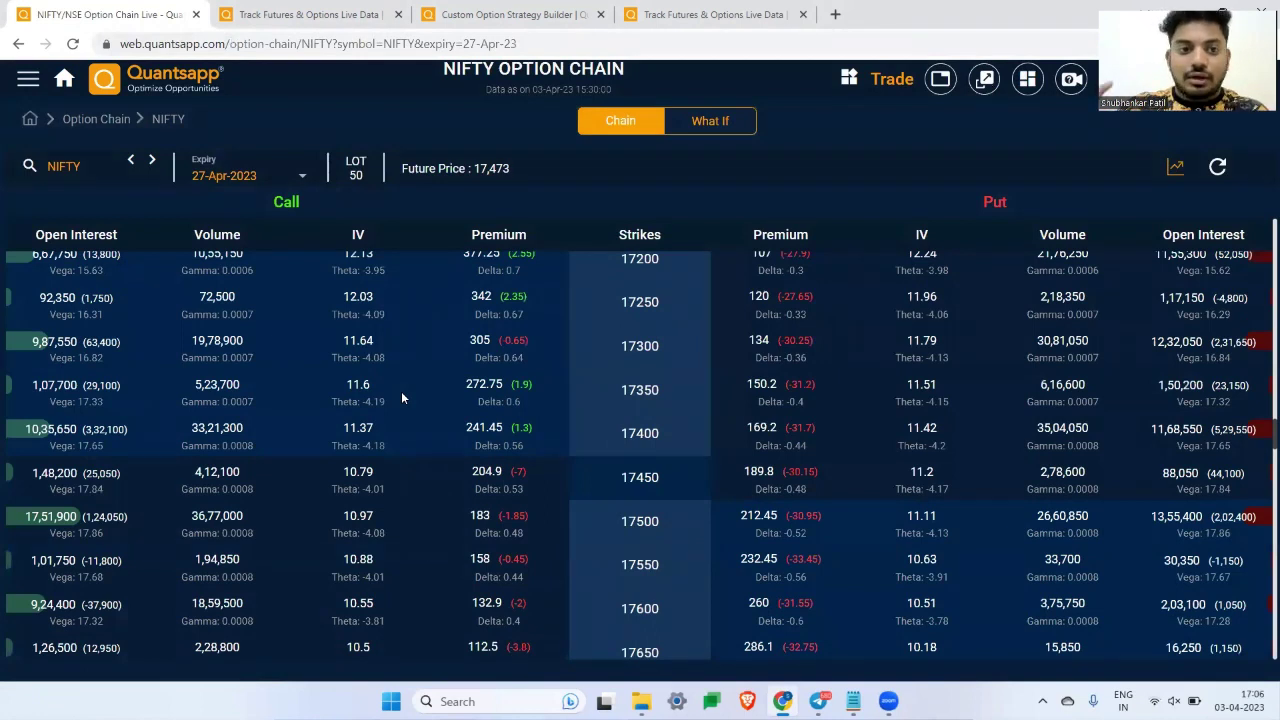
click(268, 174)
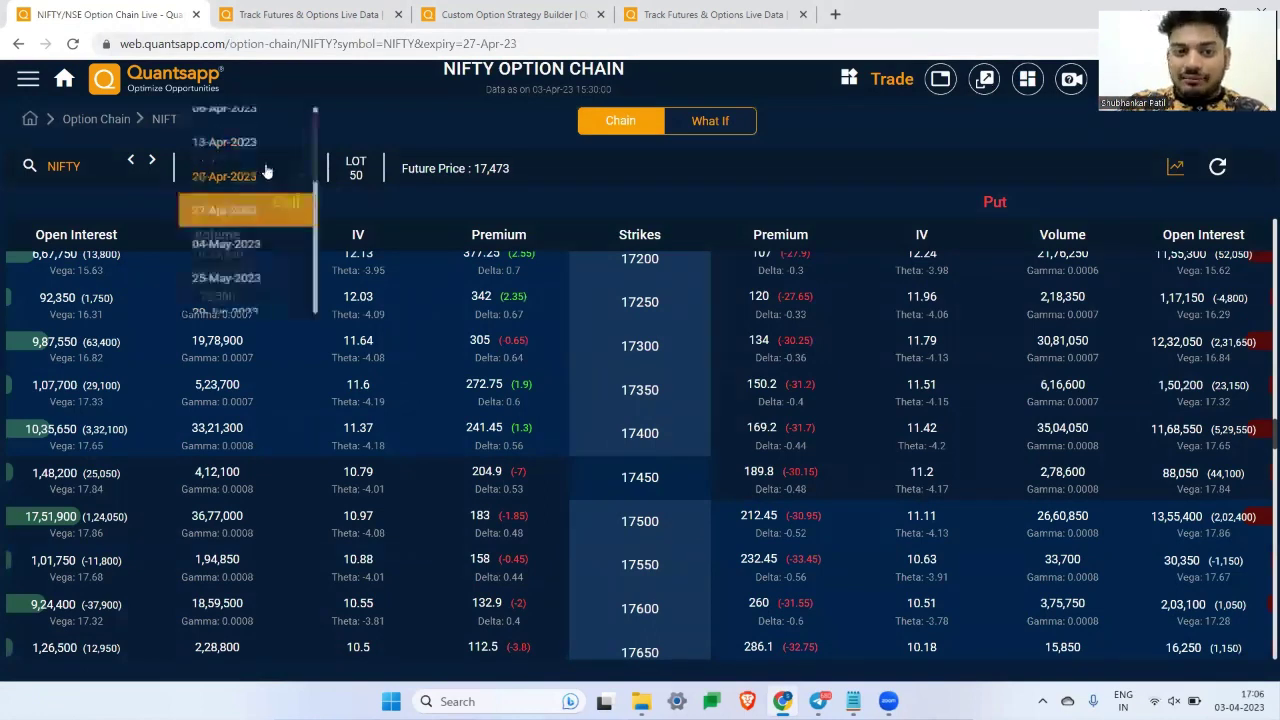
click(259, 128)
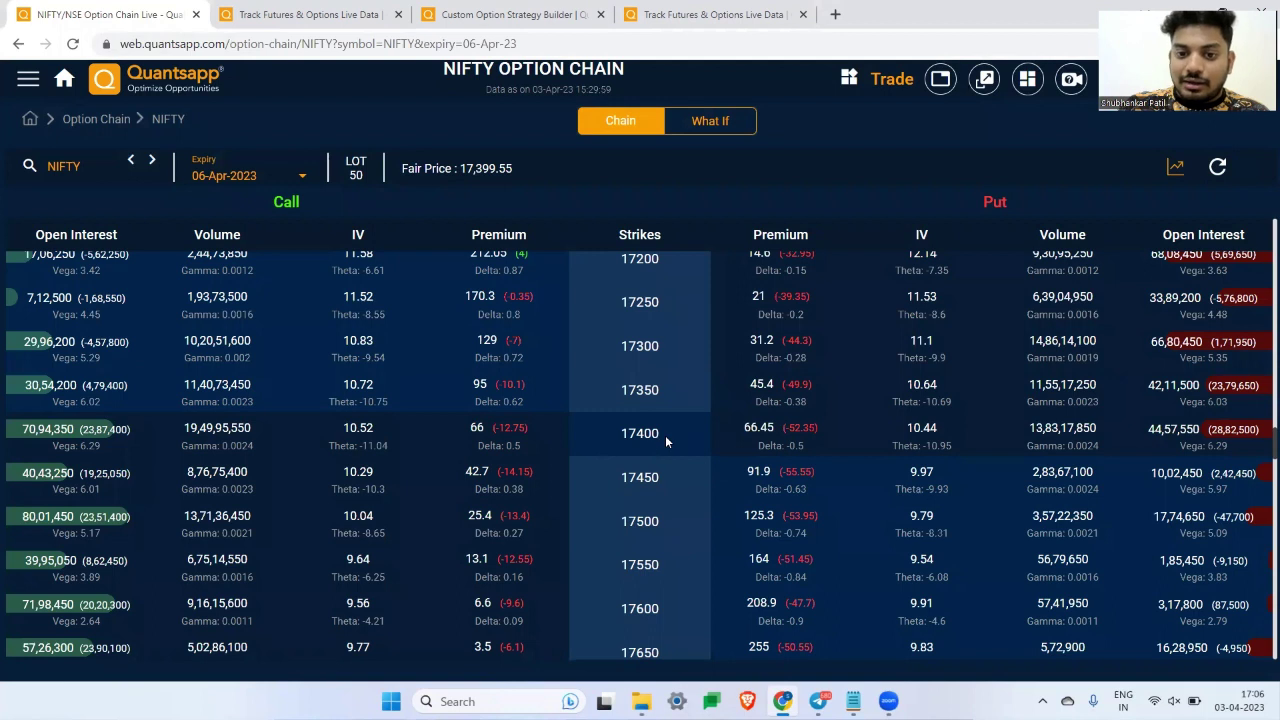
- Highlight the 17400 strike's call and put premiums and the Call and Put headings
drag(665, 435, 461, 434)
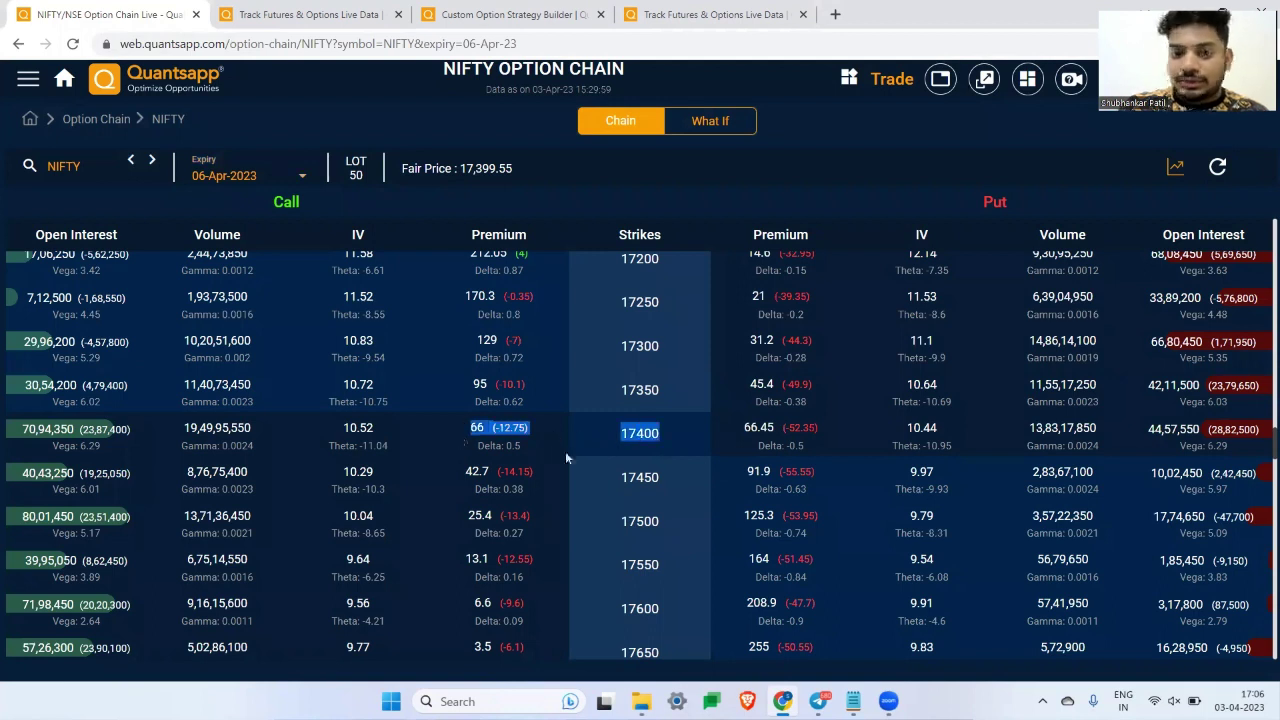
click(645, 452)
drag(444, 417, 830, 435)
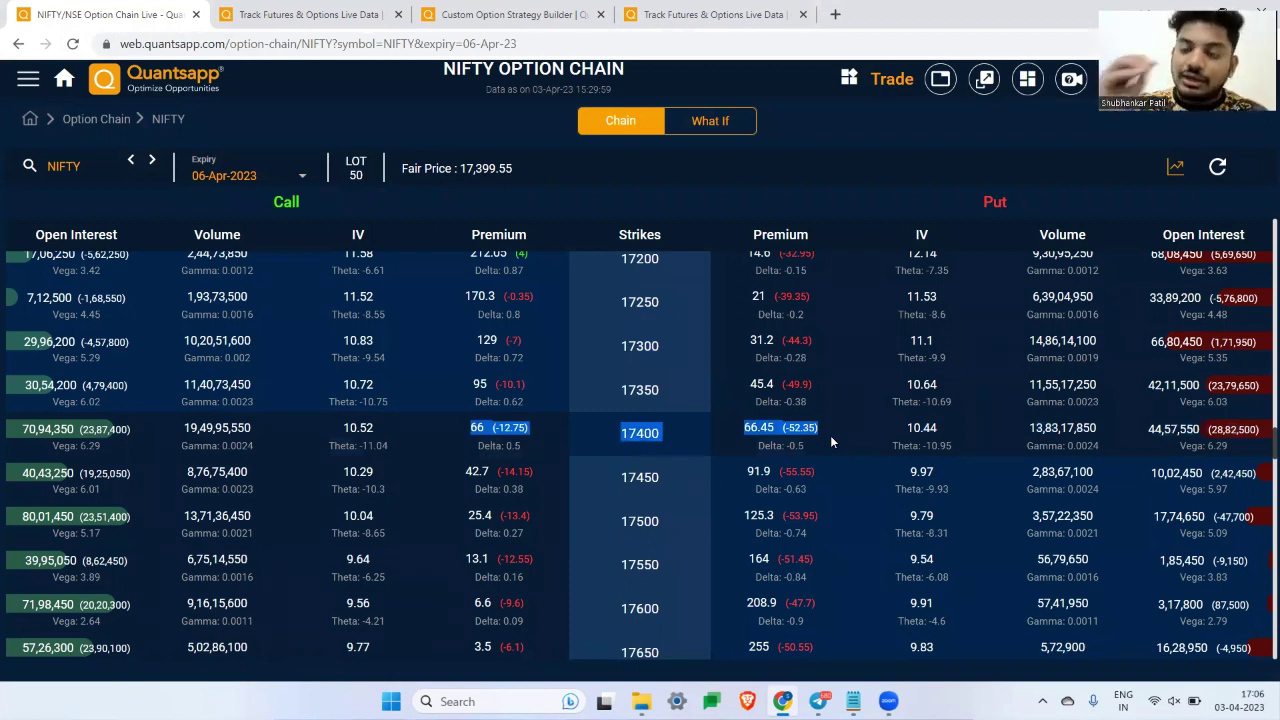
click(534, 441)
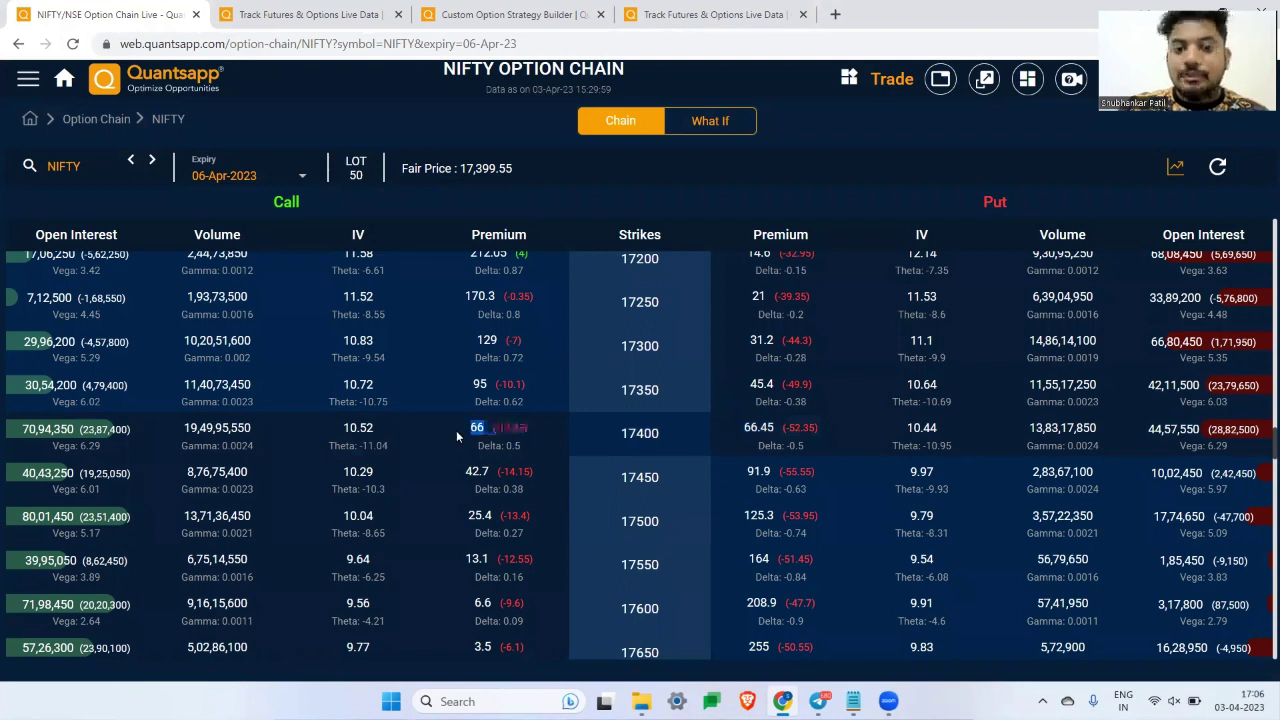
double_click(316, 206)
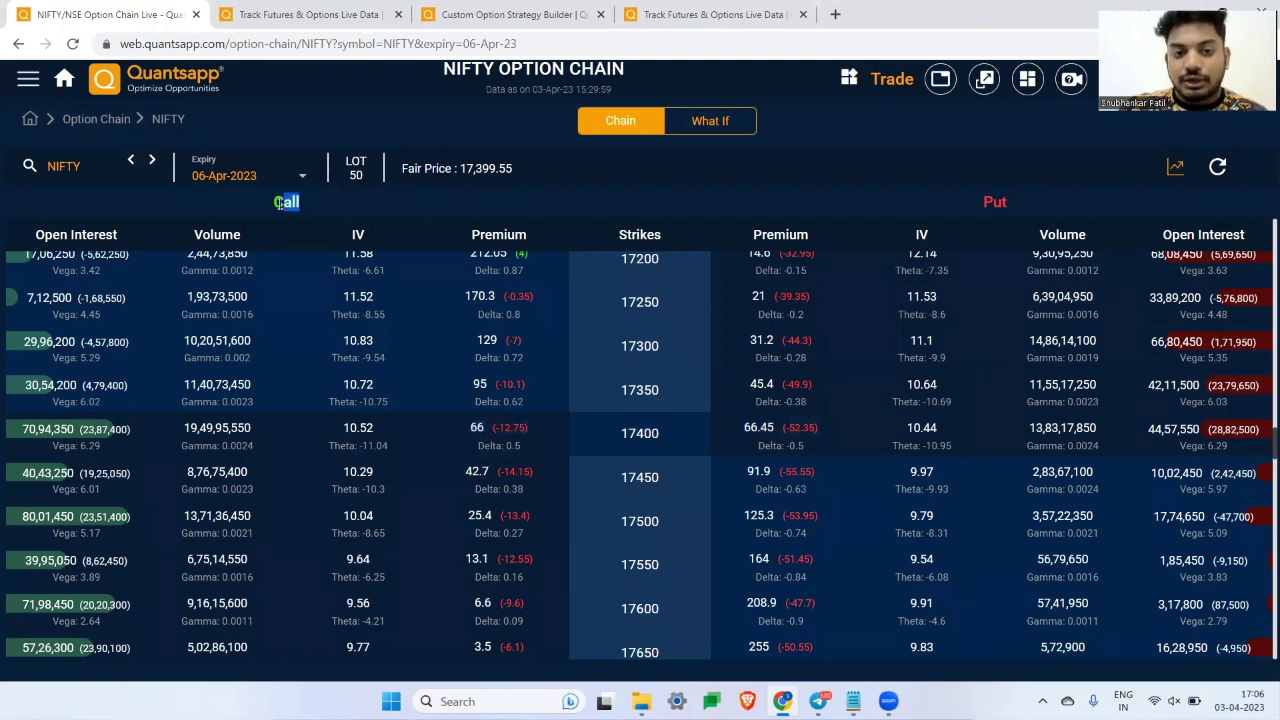
double_click(995, 203)
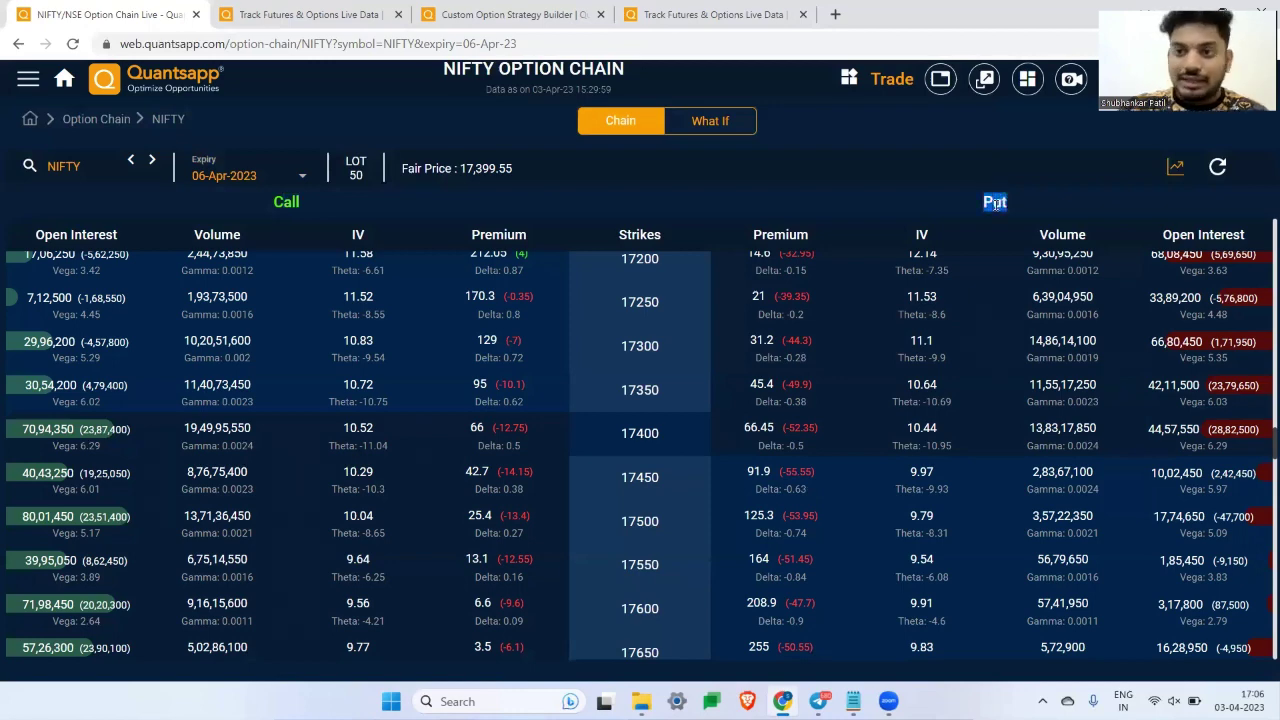
- Start a new NIFTY strategy in Option Architect with market direction Oscillate
click(290, 12)
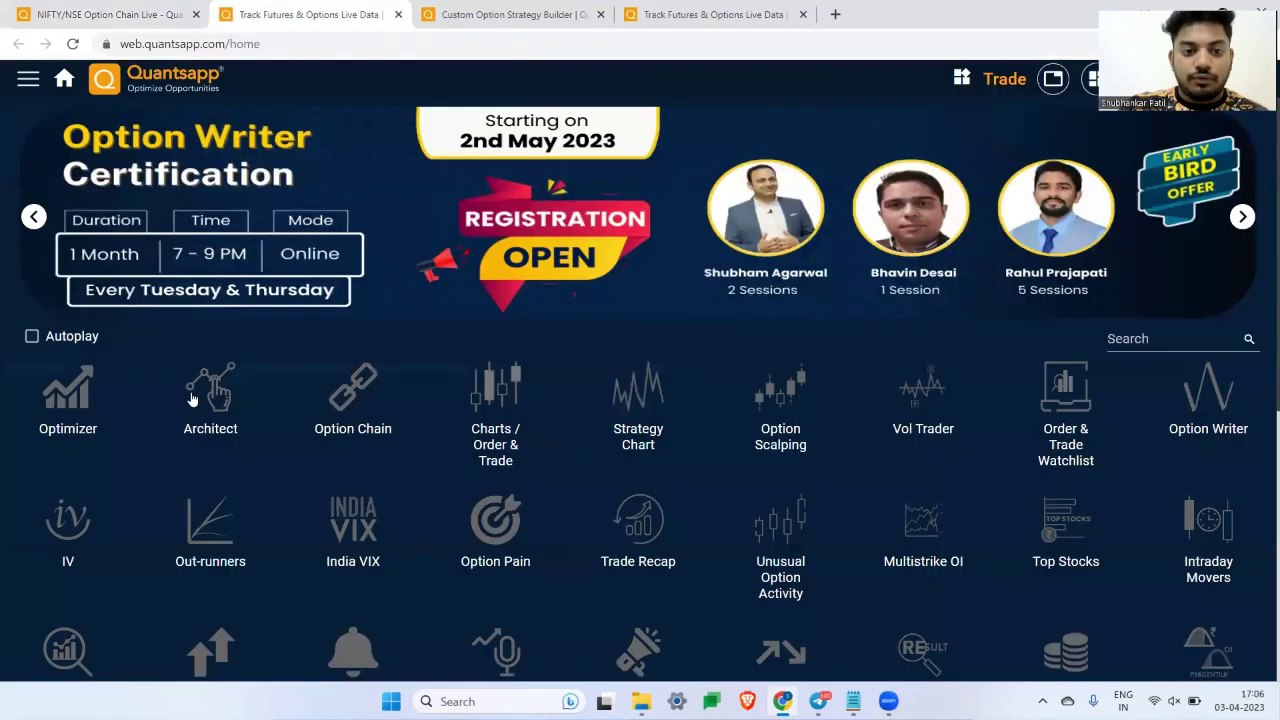
mouse_move(178, 390)
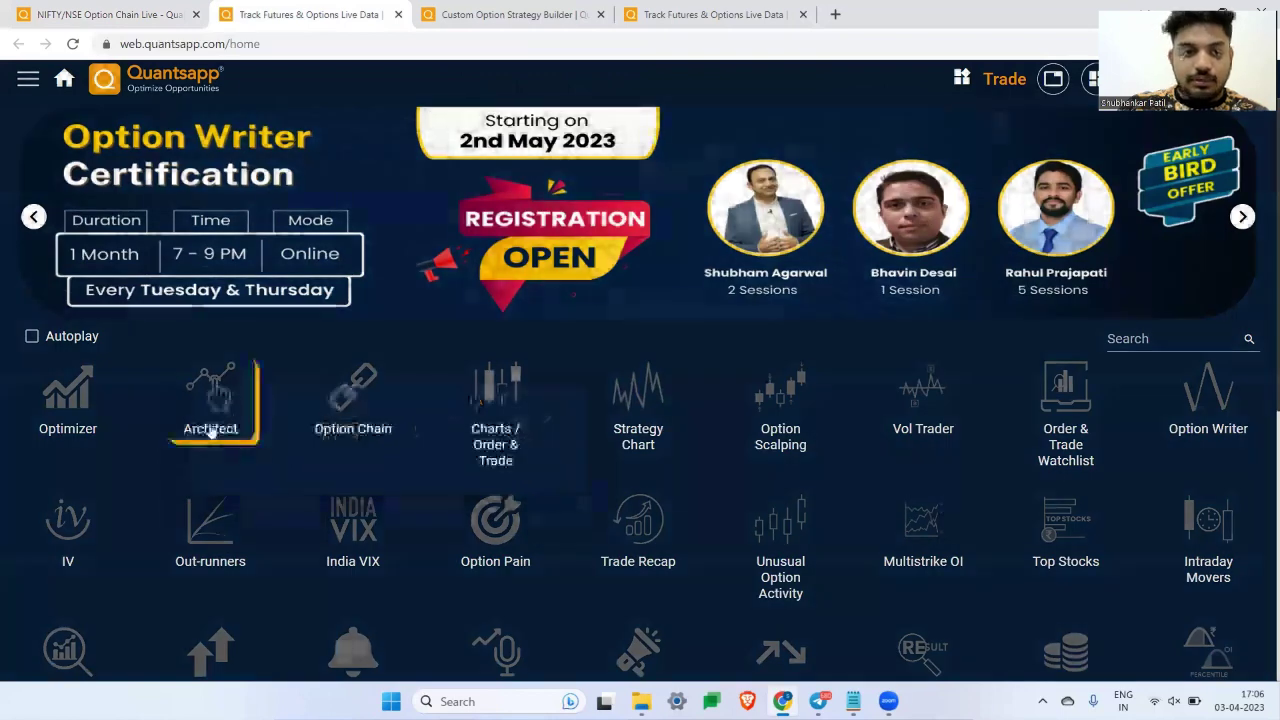
click(272, 478)
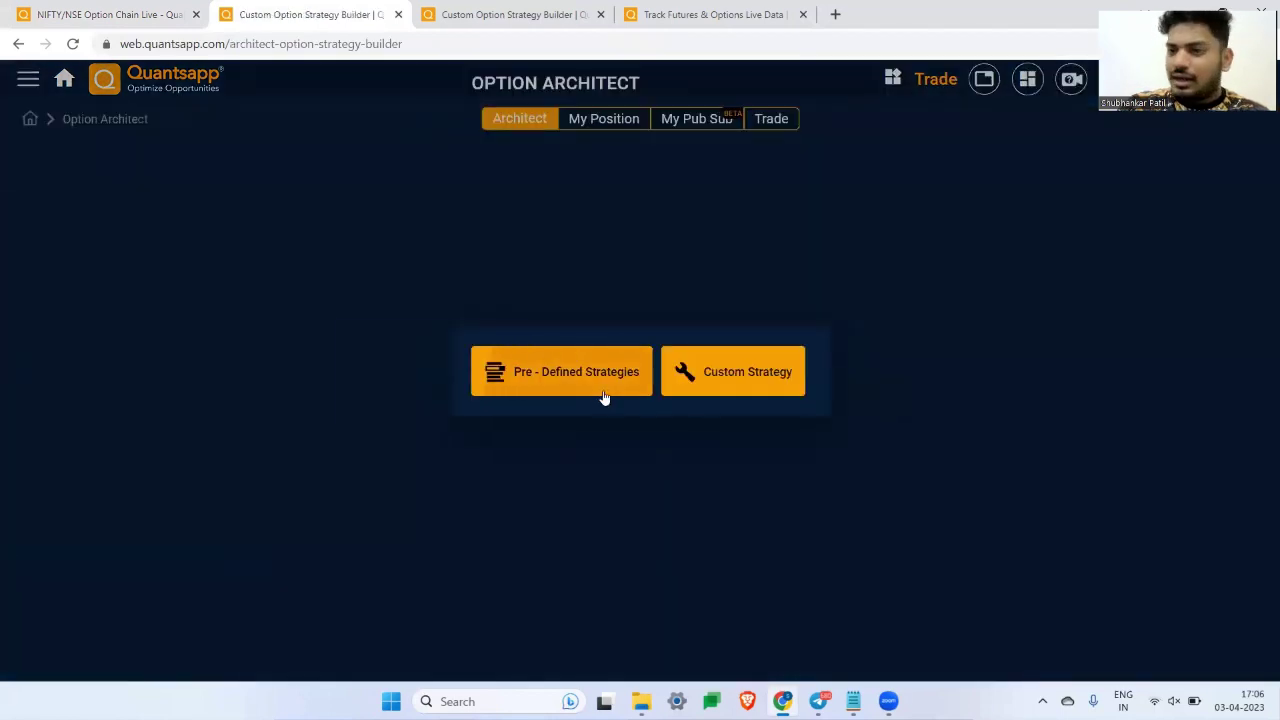
click(600, 385)
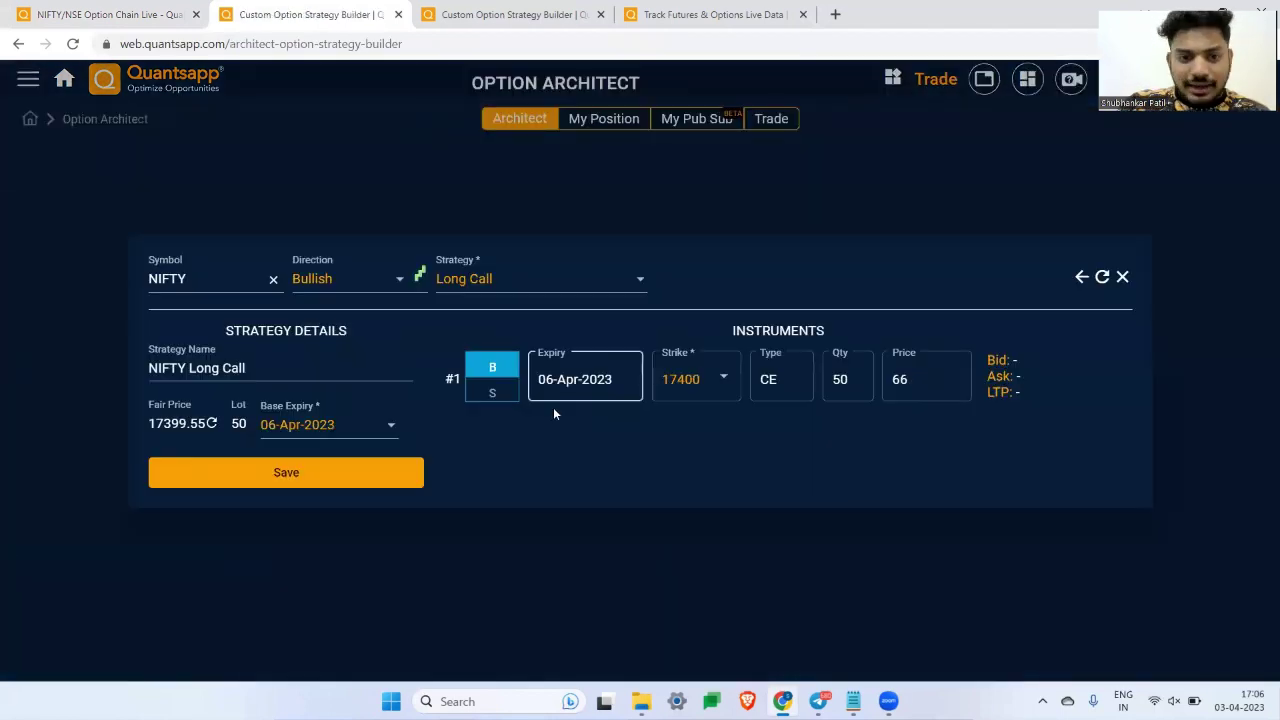
click(345, 282)
click(362, 434)
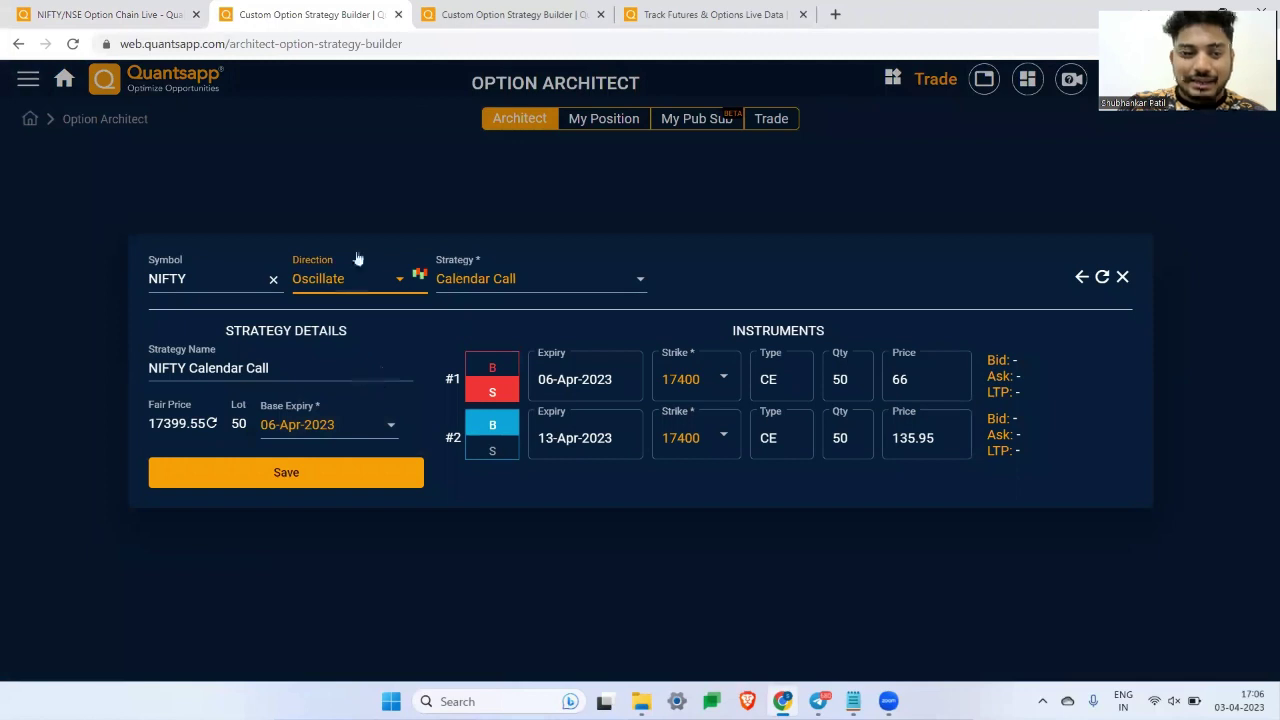
- Save a Short Straddle payoff, then highlight the chain's 17400 call premium of 66
click(514, 288)
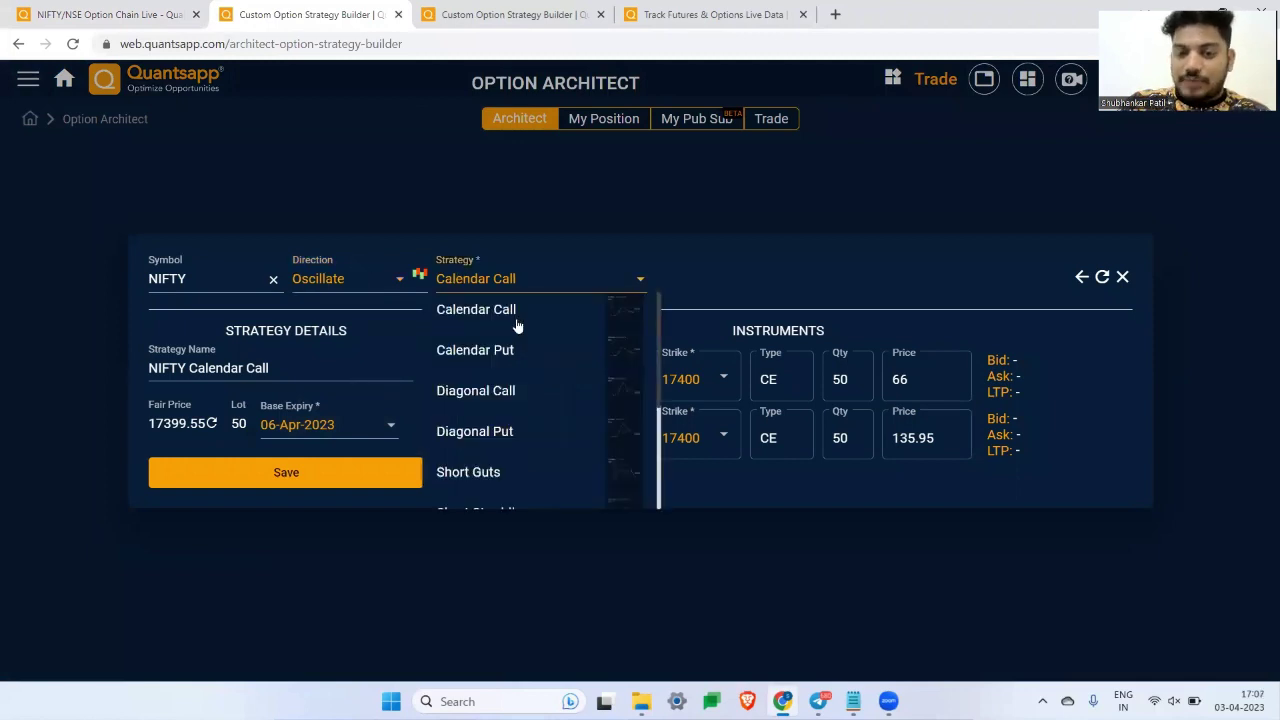
scroll(527, 404, down, 2)
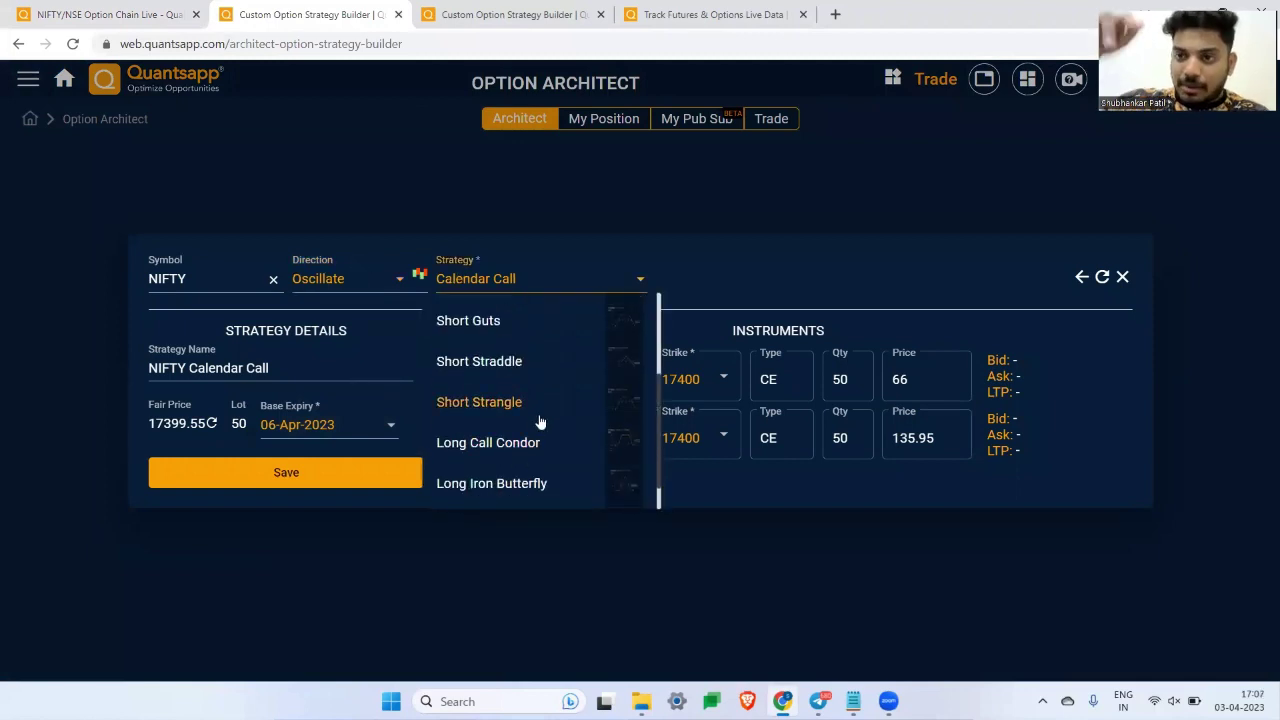
click(495, 365)
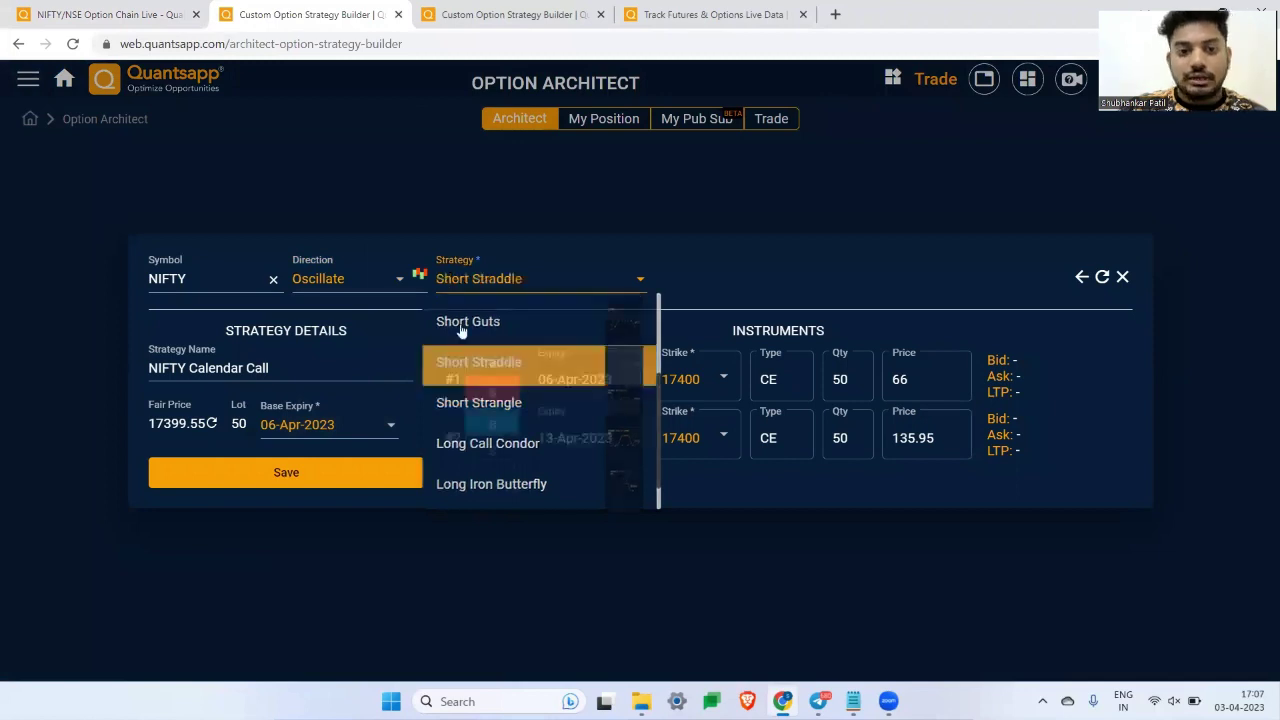
click(360, 484)
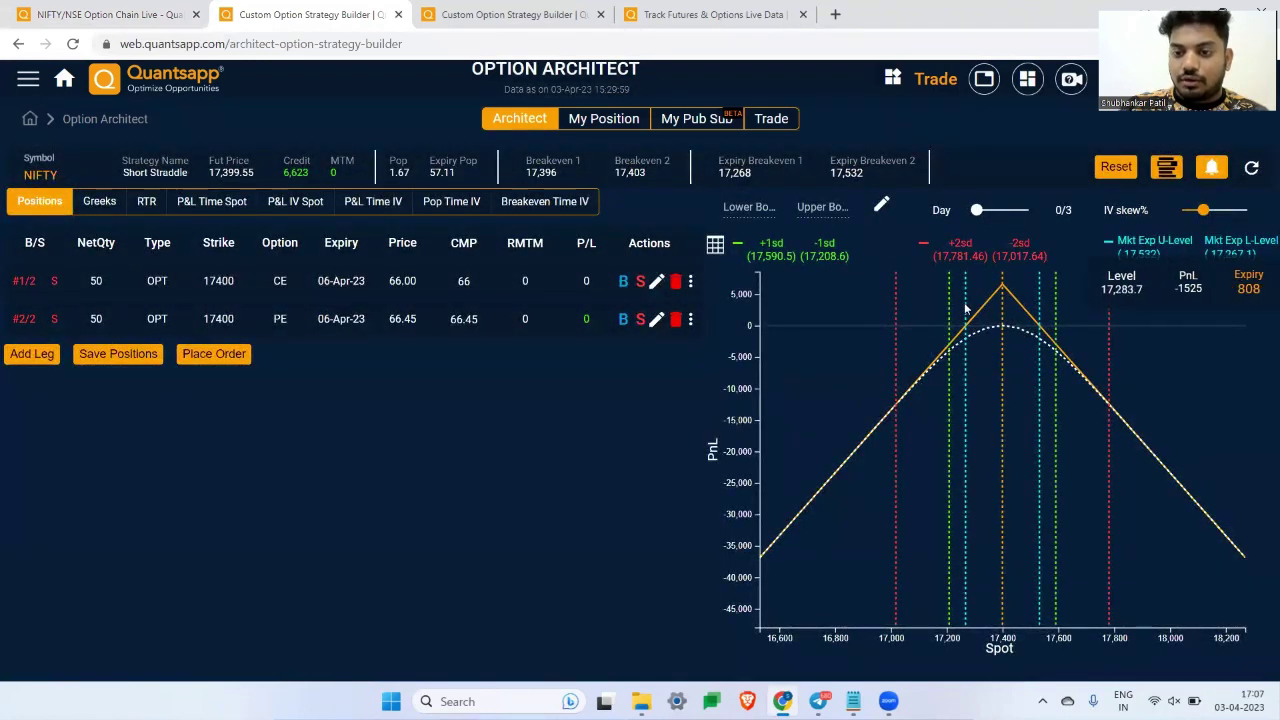
click(110, 14)
drag(468, 427, 497, 430)
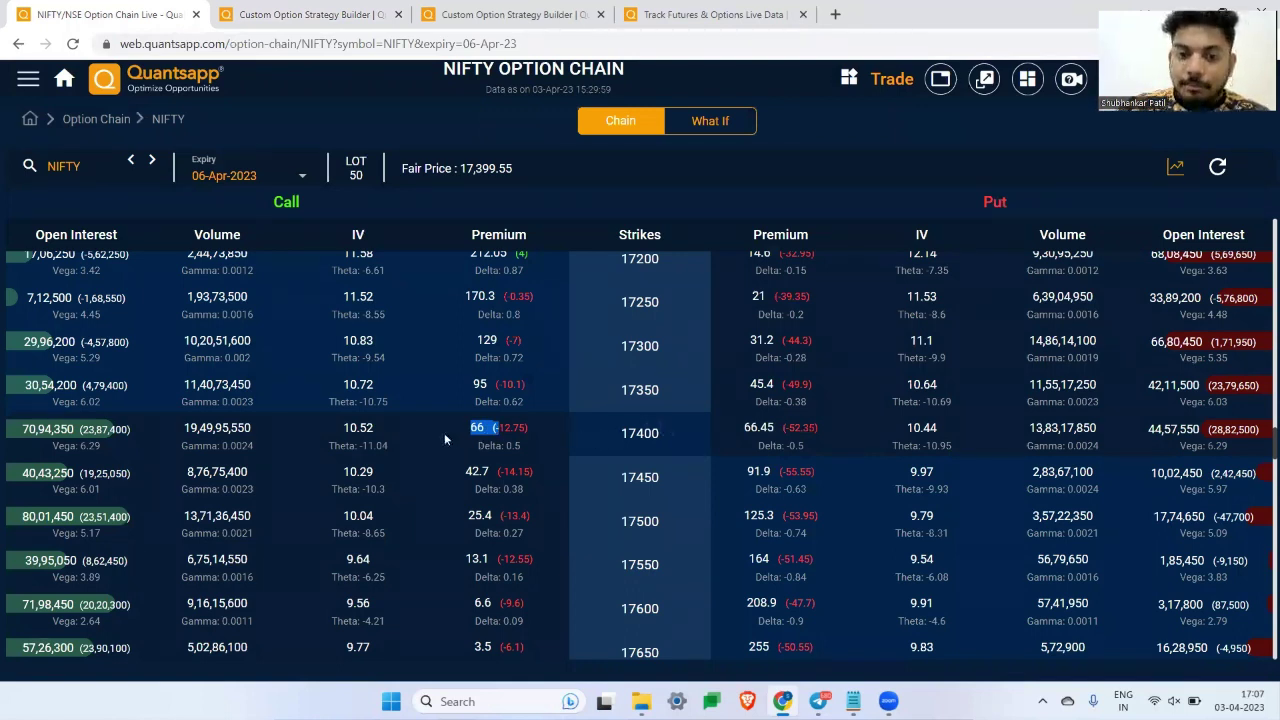
- Highlight the 17400 call premium and select the 17400 put premium of 66.45
click(556, 443)
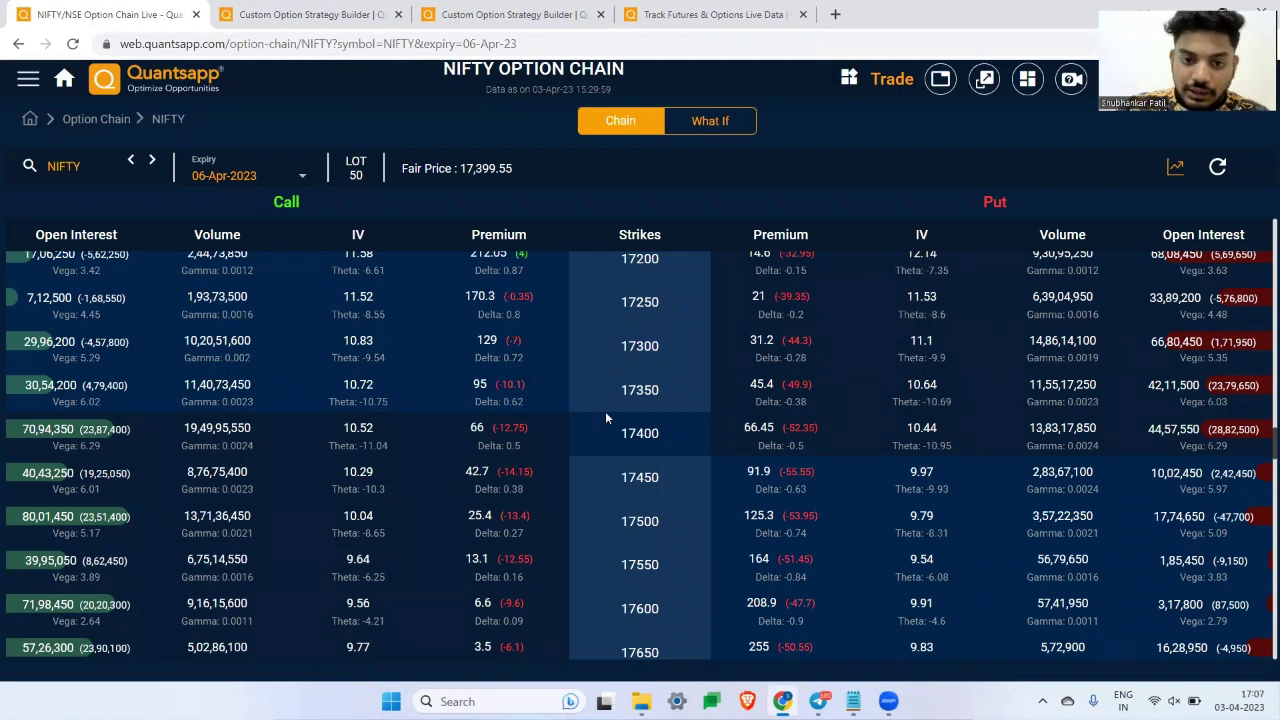
drag(498, 424, 483, 424)
triple_click(763, 421)
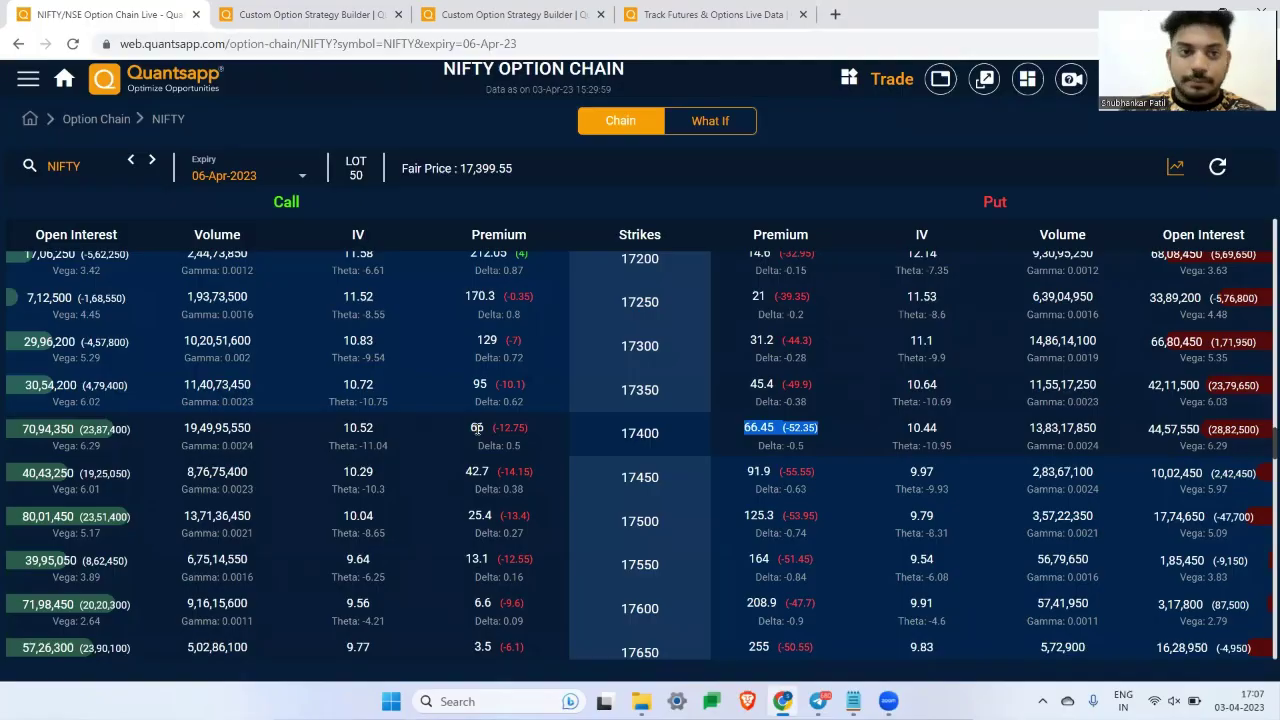
- Scroll through the strikes, highlighting the 17100 strike and the 17600 call row values
scroll(477, 428, up, 1)
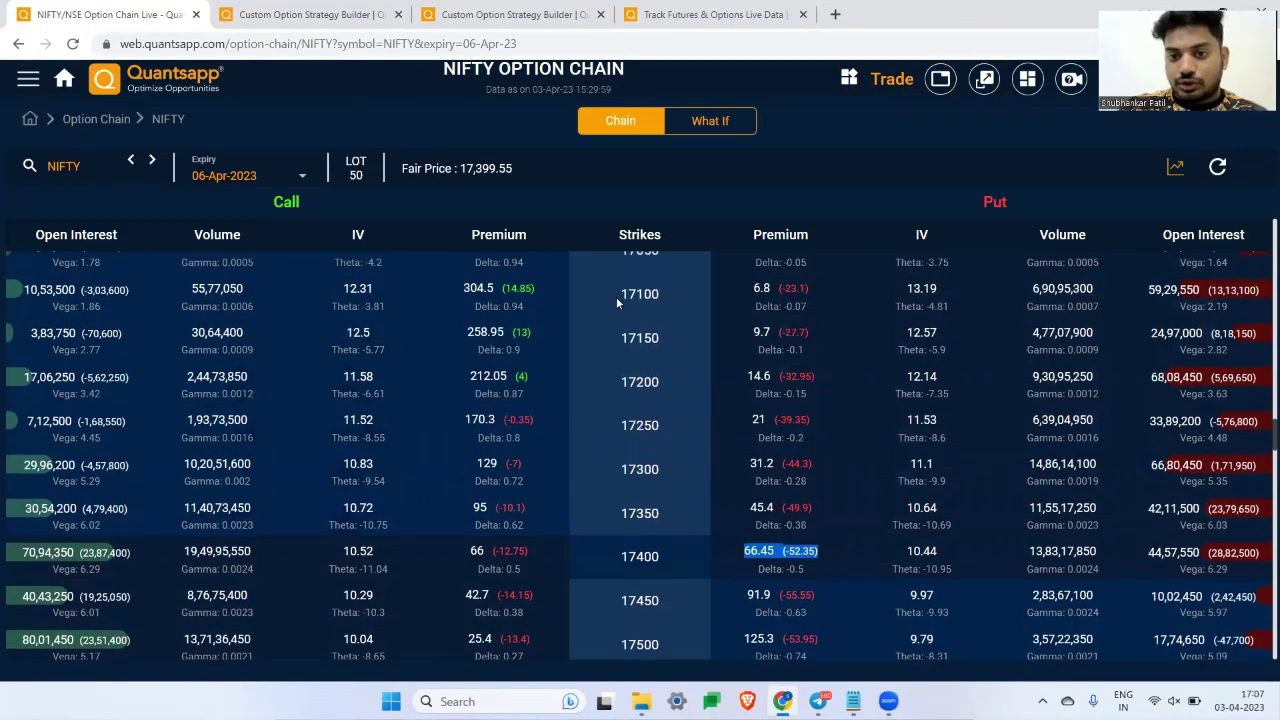
drag(616, 297, 649, 300)
scroll(609, 520, down, 2)
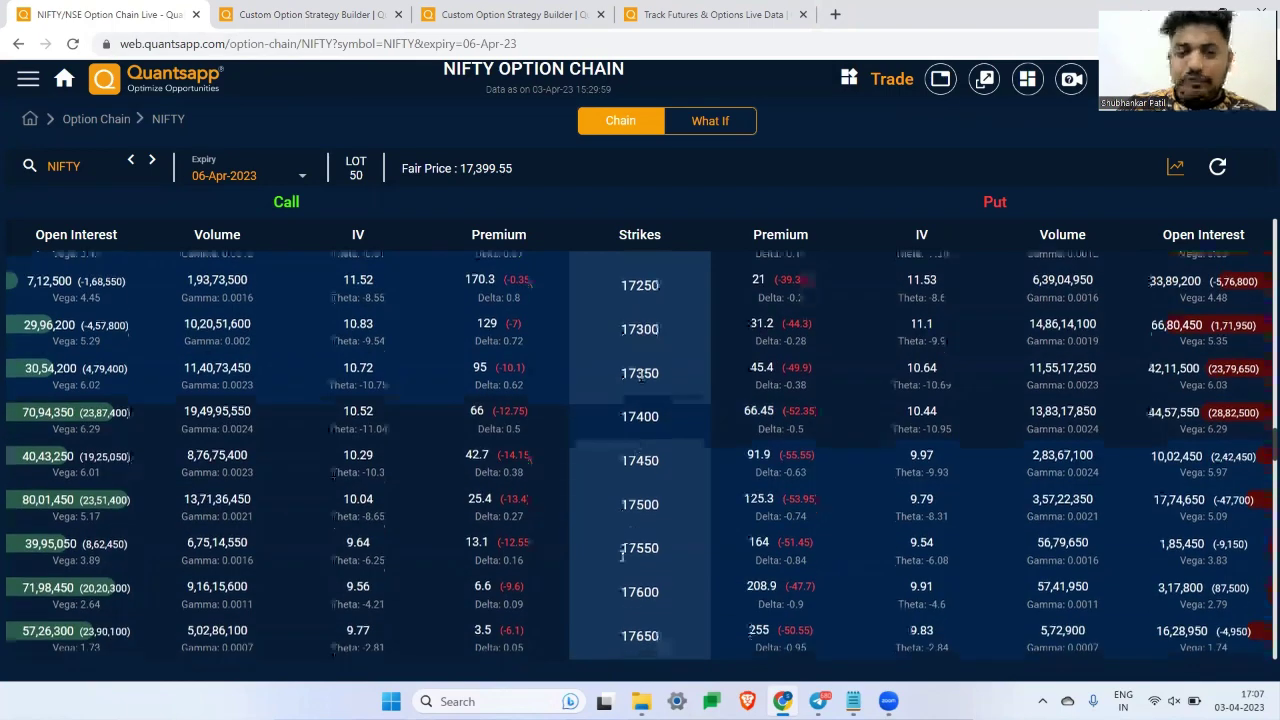
drag(609, 514, 660, 502)
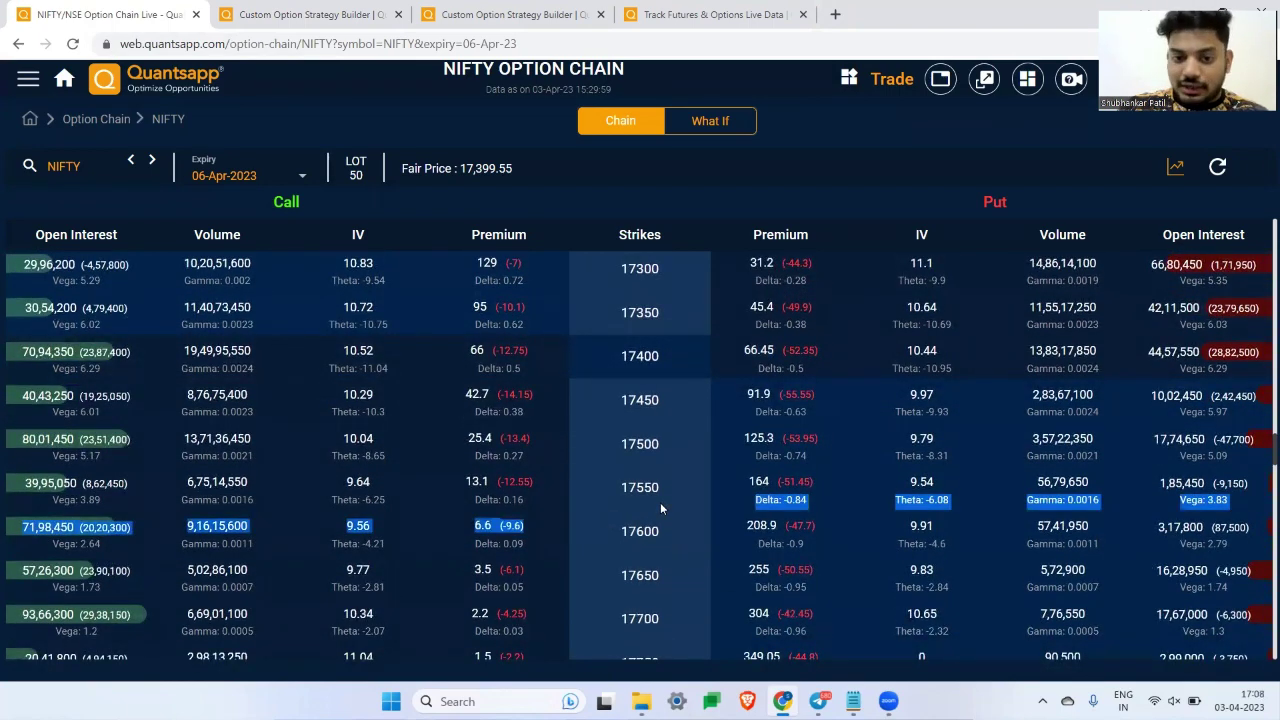
click(638, 548)
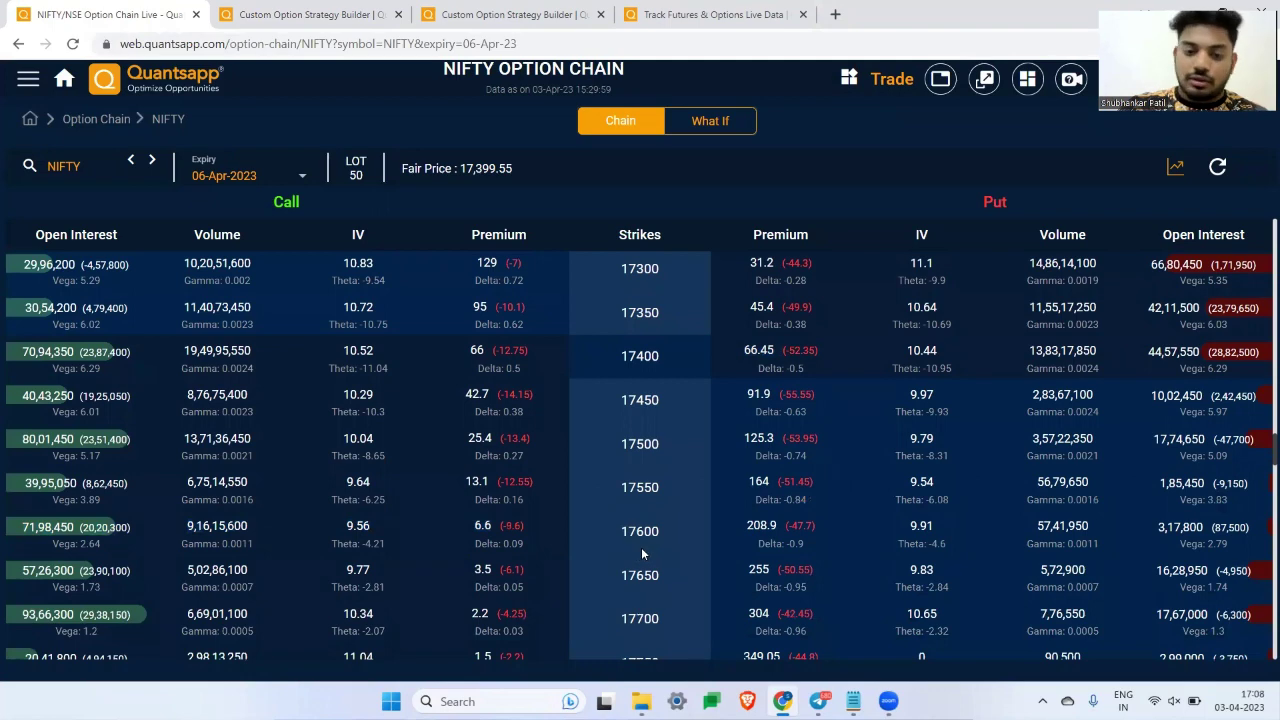
drag(643, 552, 604, 541)
scroll(604, 541, up, 3)
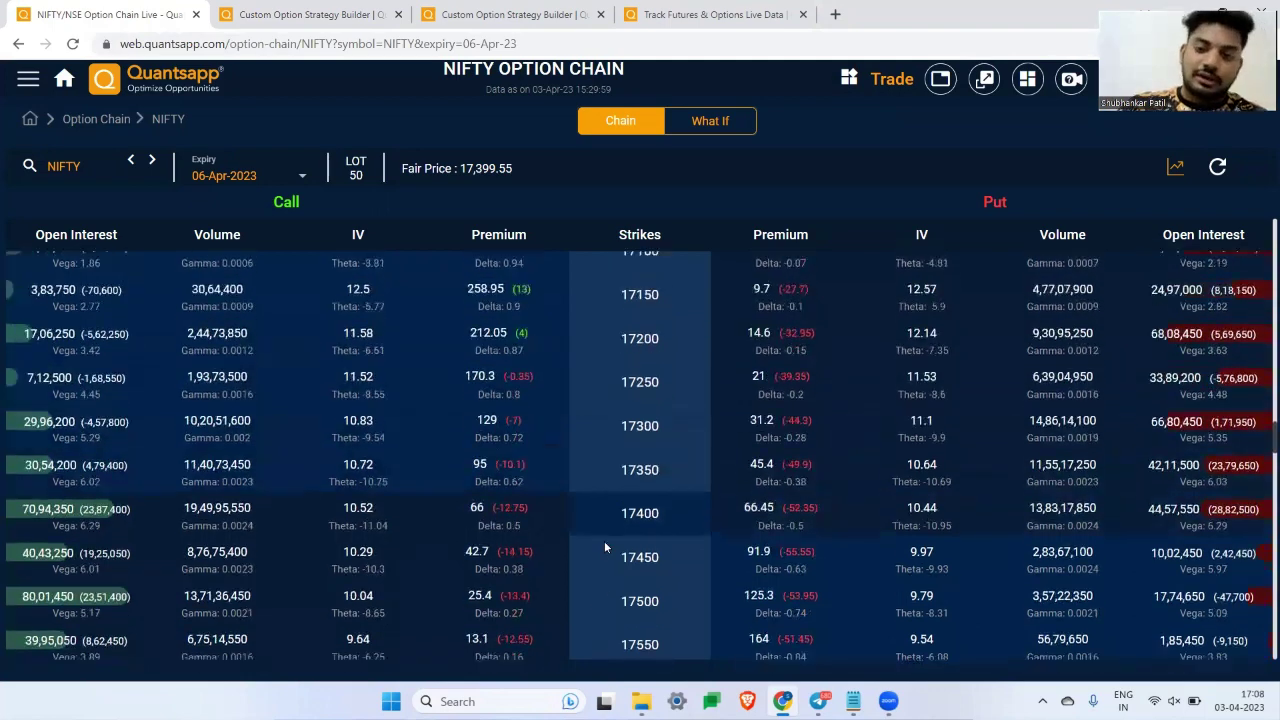
drag(734, 330, 777, 334)
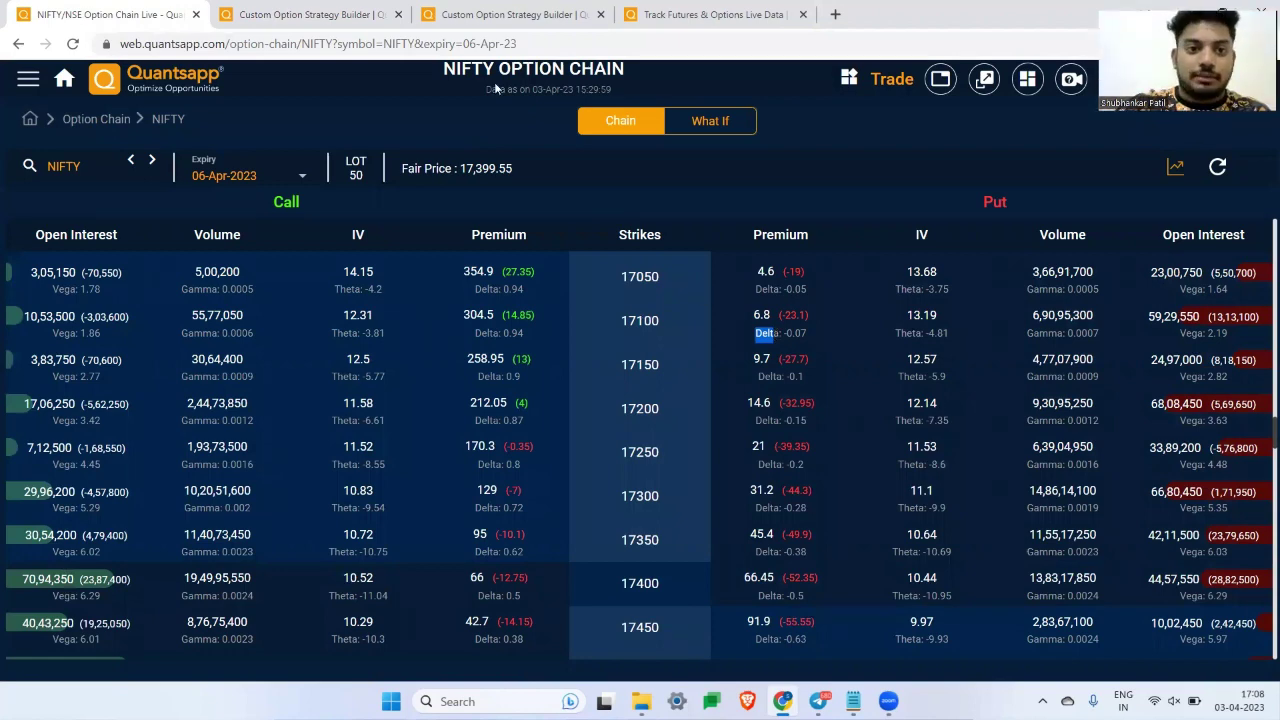
- Start a custom strategy in Option Architect from the Quantsapp home page
click(513, 15)
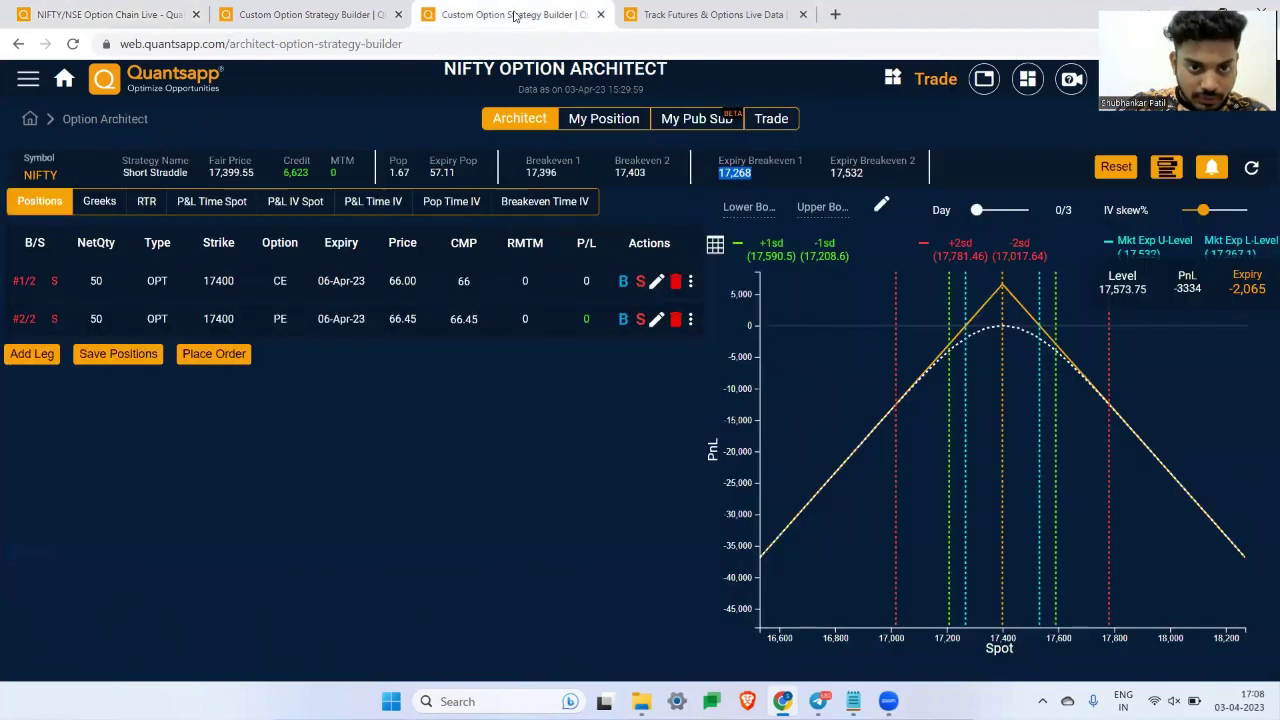
click(319, 9)
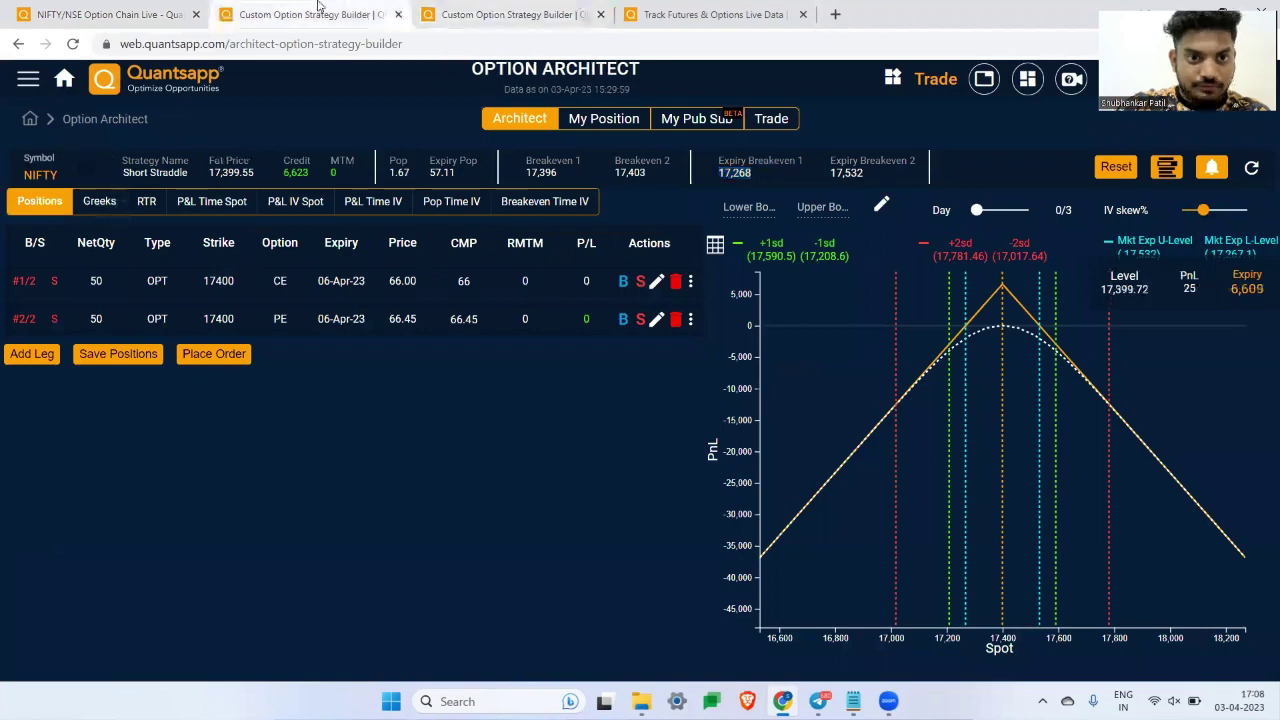
click(553, 7)
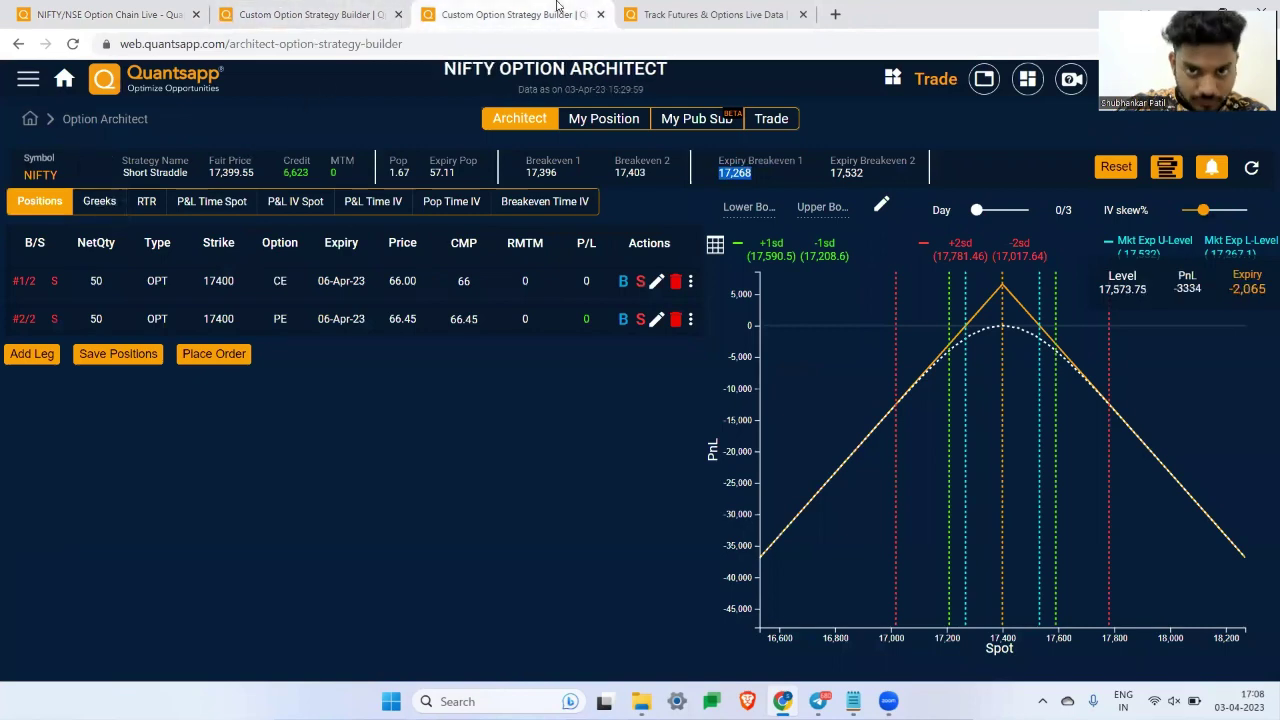
click(64, 80)
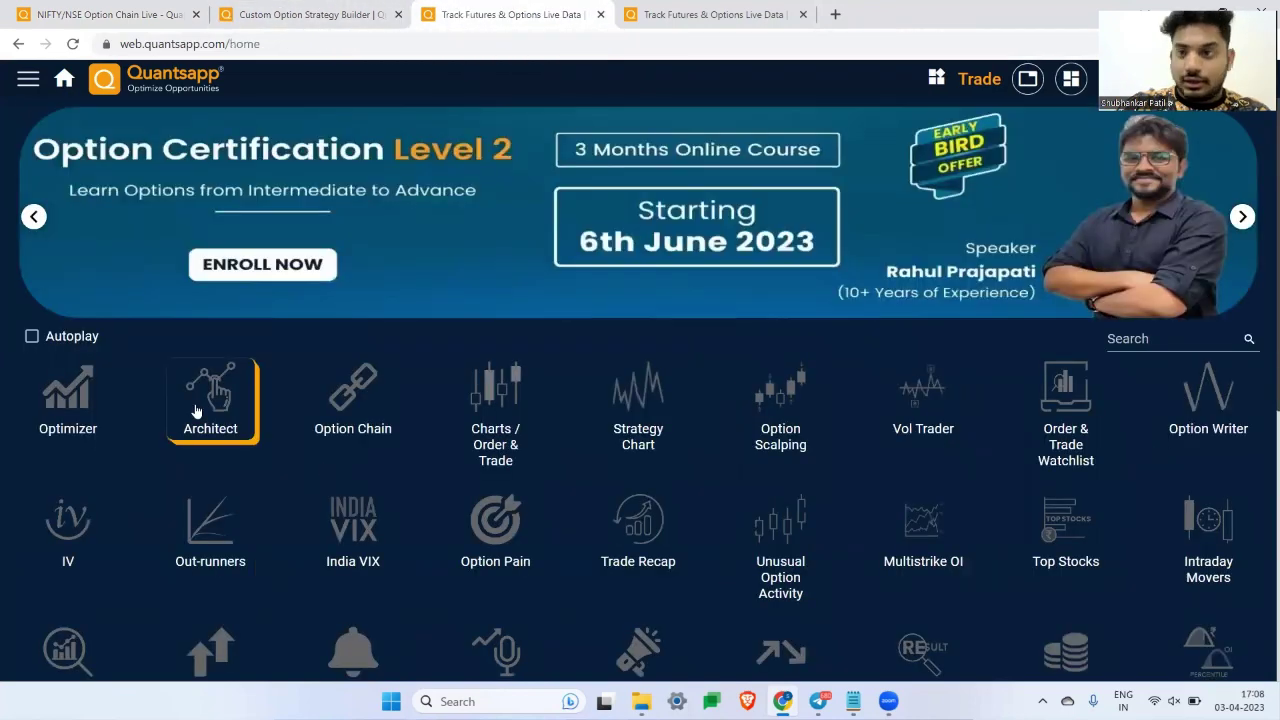
click(197, 412)
click(257, 457)
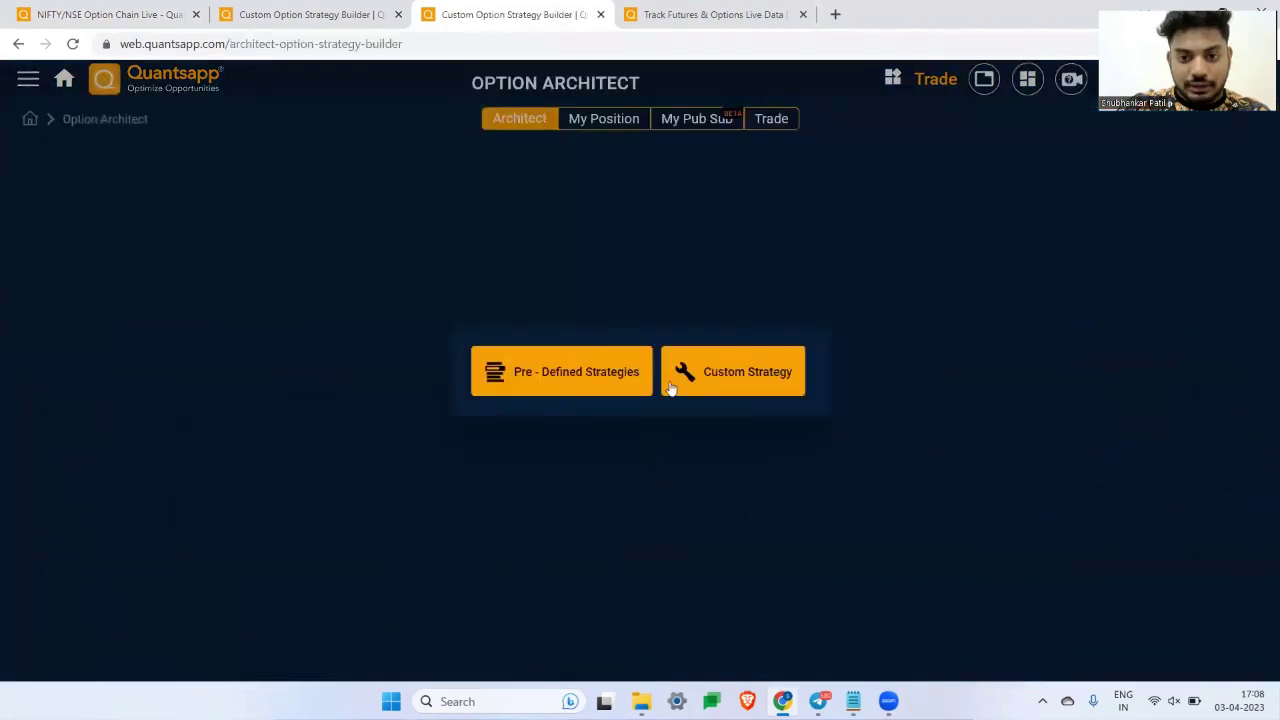
click(714, 397)
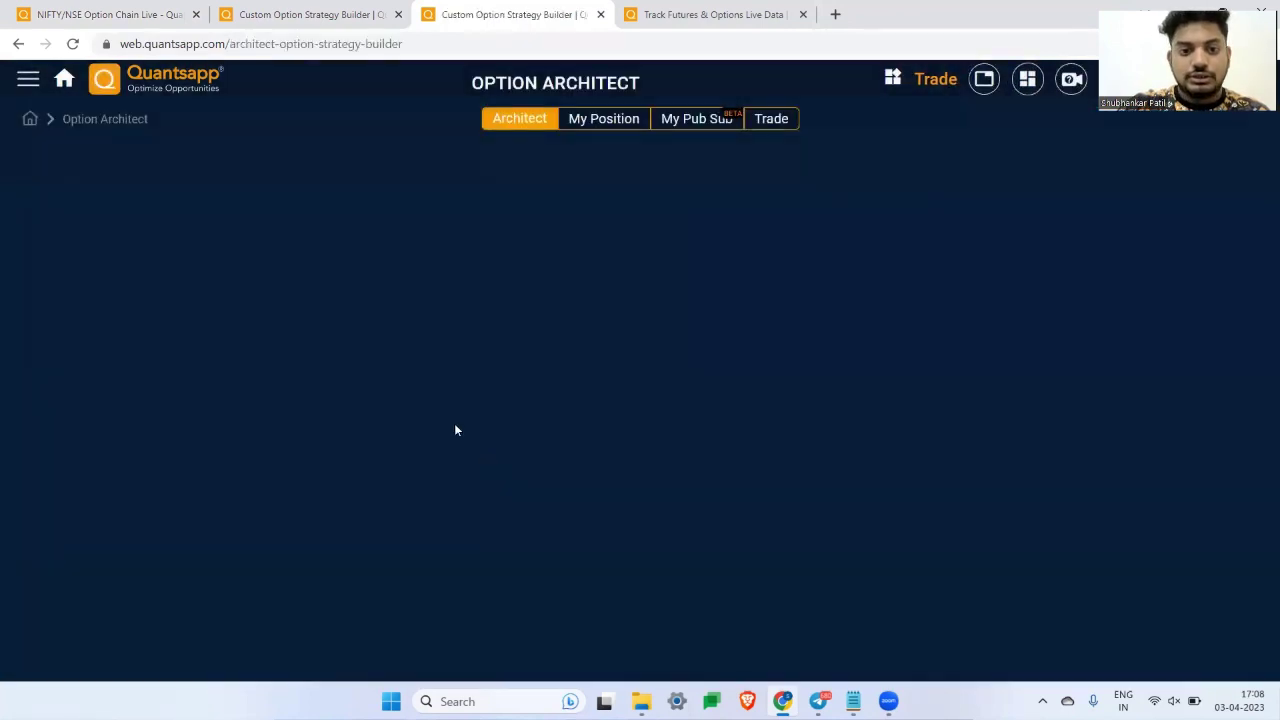
- Add a sell leg for the 17600 CE to the custom strategy
click(488, 378)
click(592, 380)
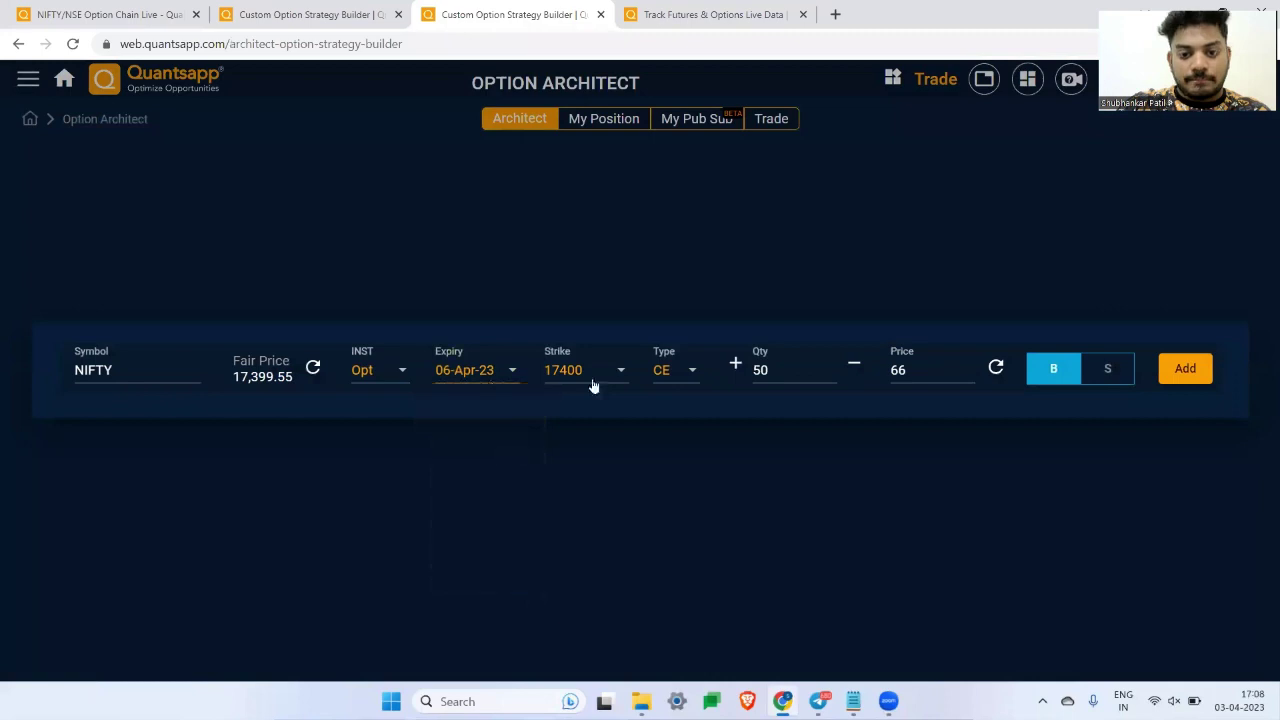
click(592, 380)
scroll(588, 472, down, 2)
click(588, 472)
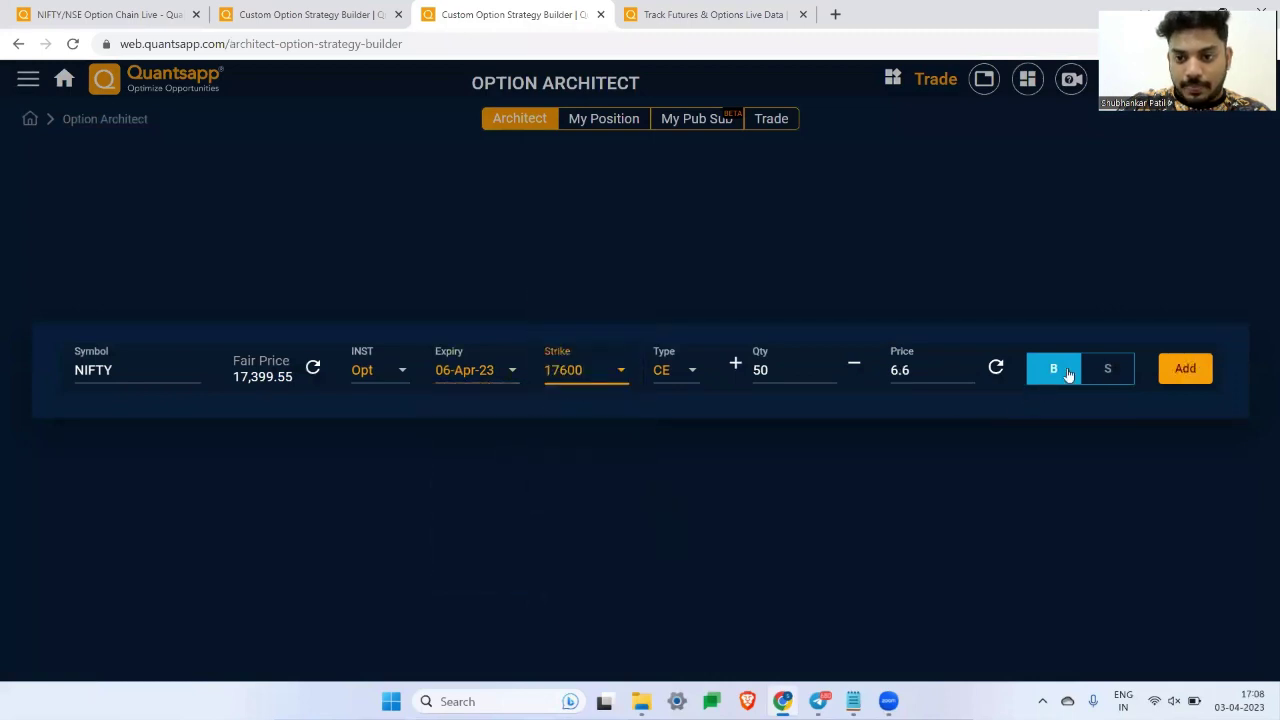
click(1105, 370)
click(1185, 370)
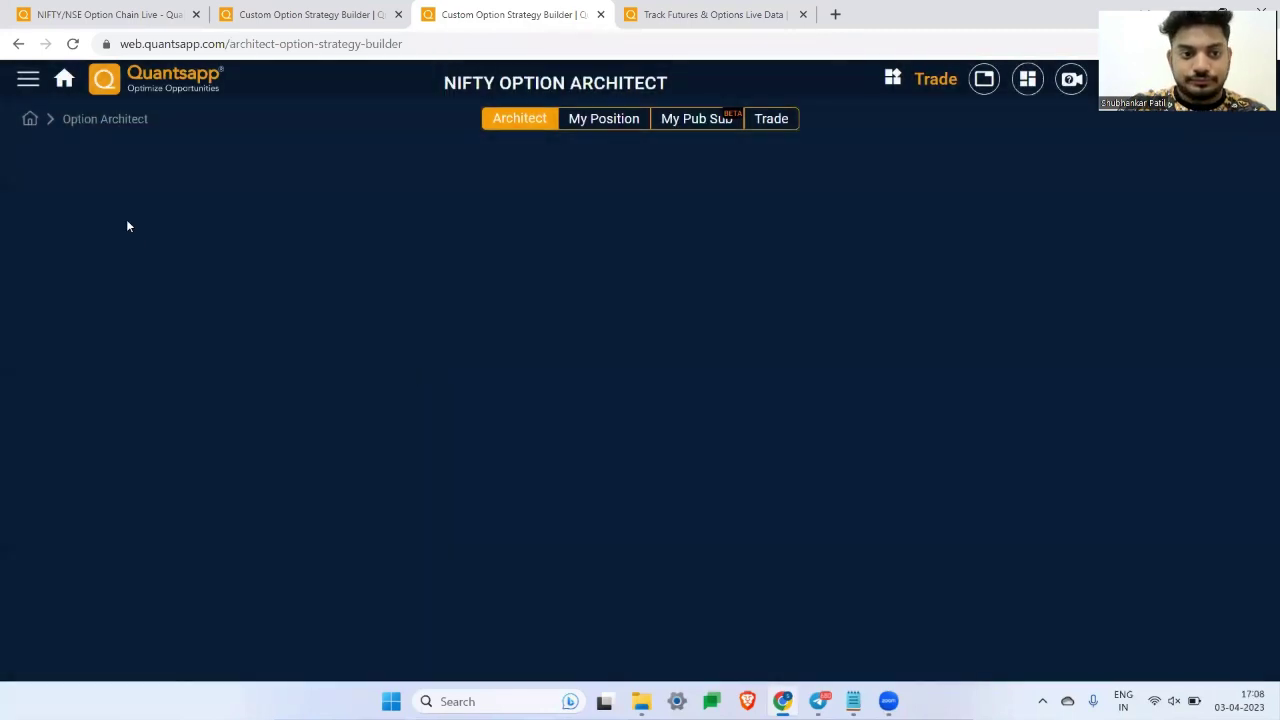
- Add a second sell leg for the 17200 PE, then return to the NIFTY option chain
click(34, 315)
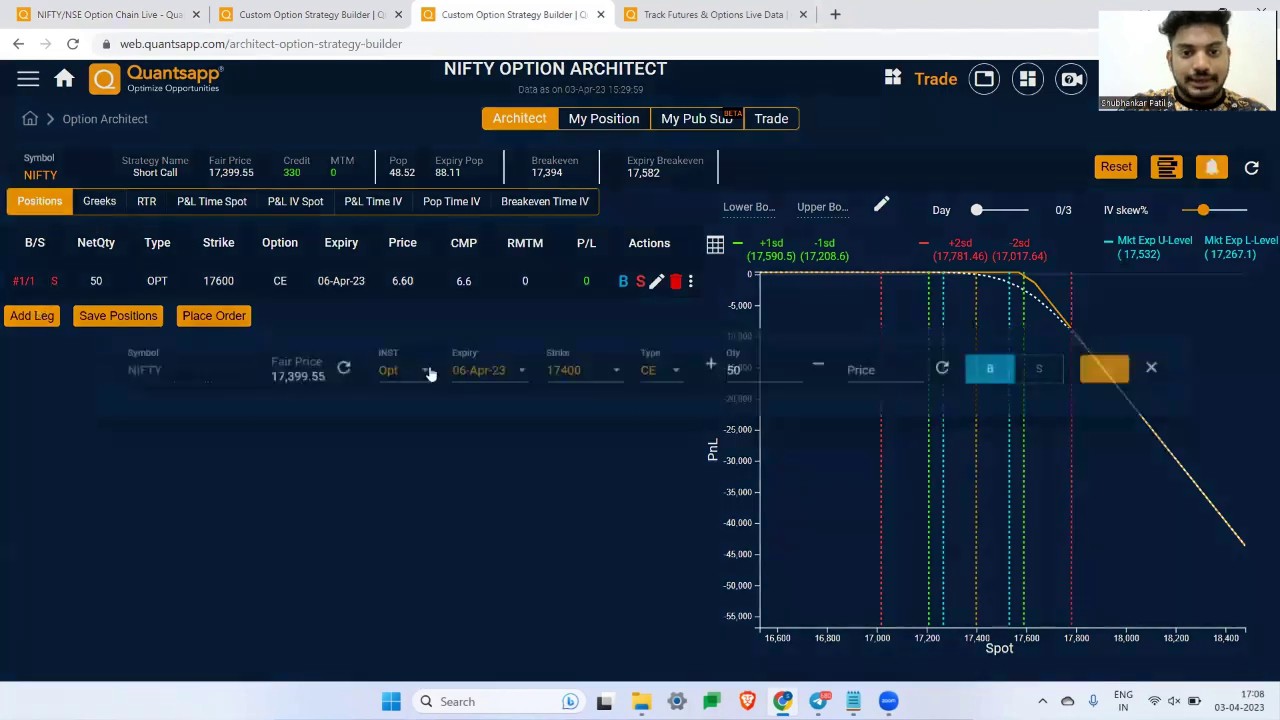
click(590, 381)
scroll(590, 382, up, 1)
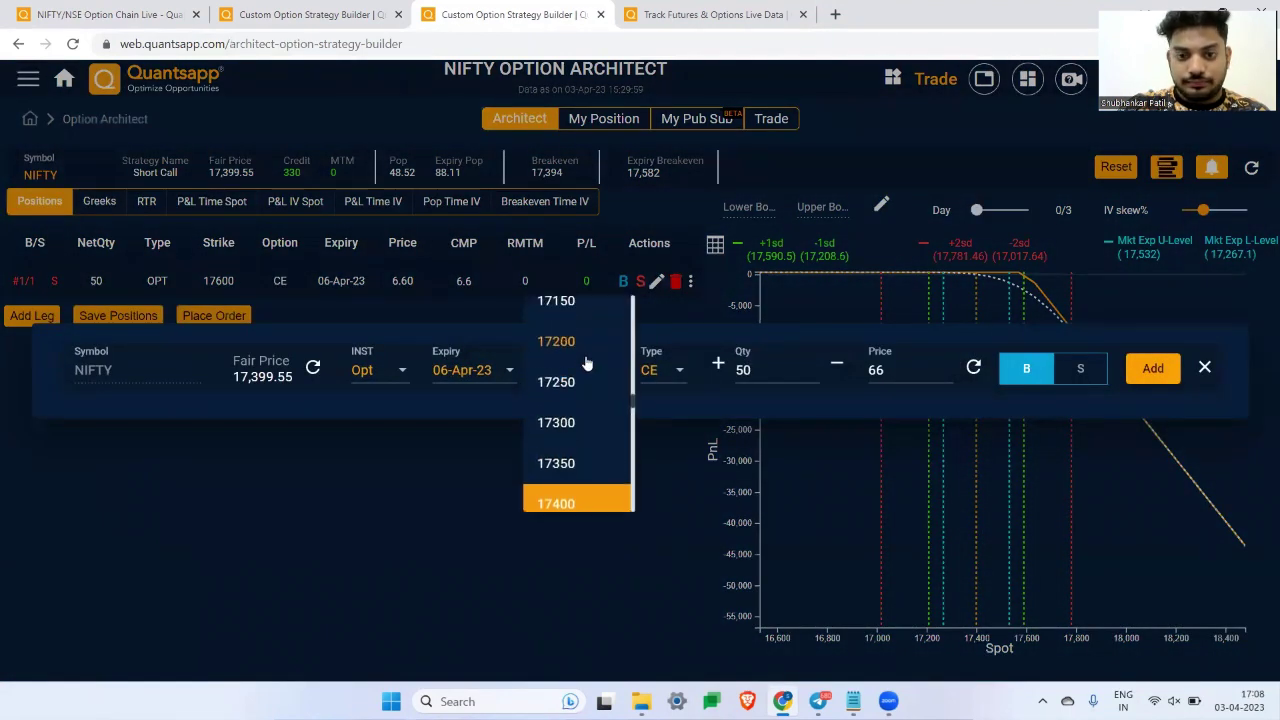
click(575, 342)
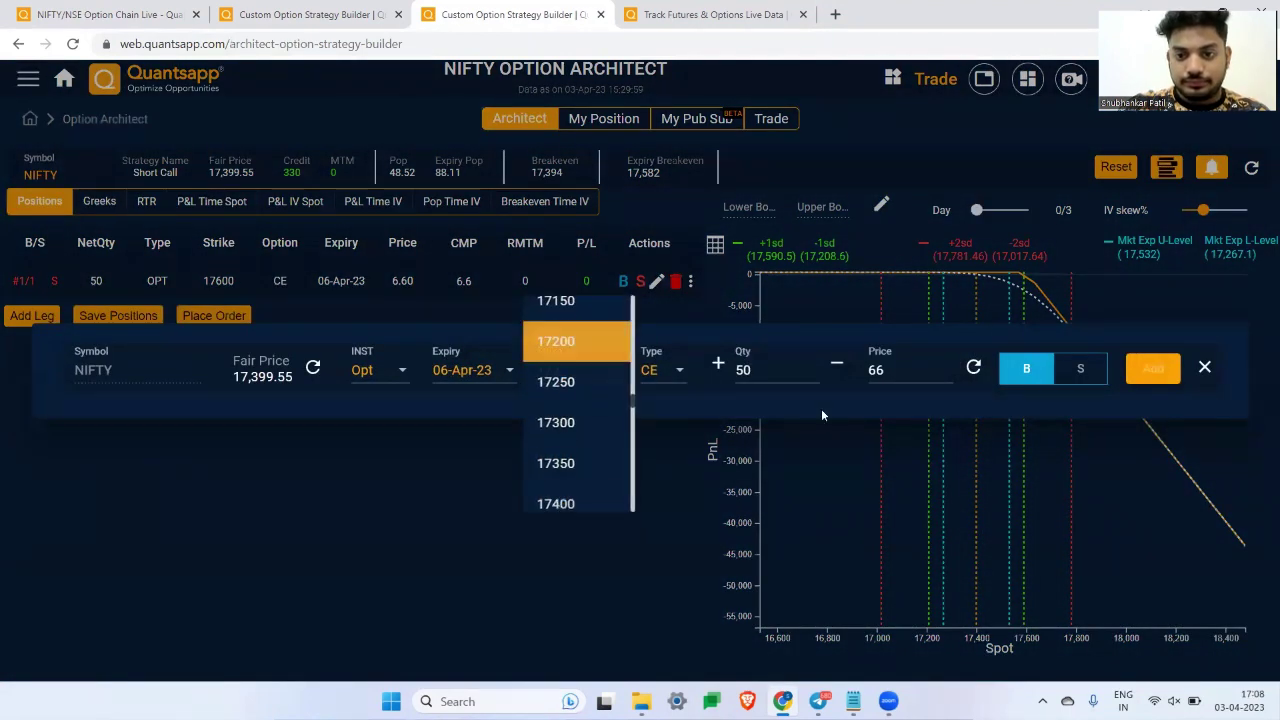
click(663, 377)
click(660, 445)
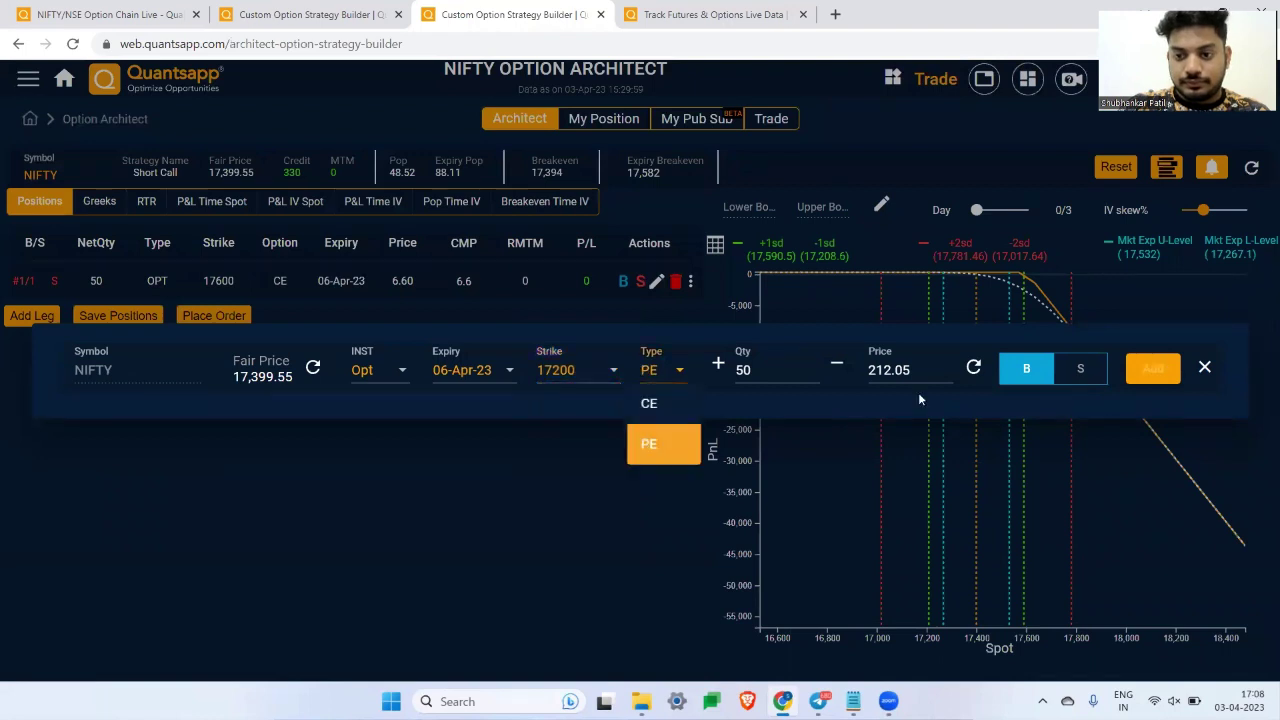
click(1088, 378)
click(1153, 370)
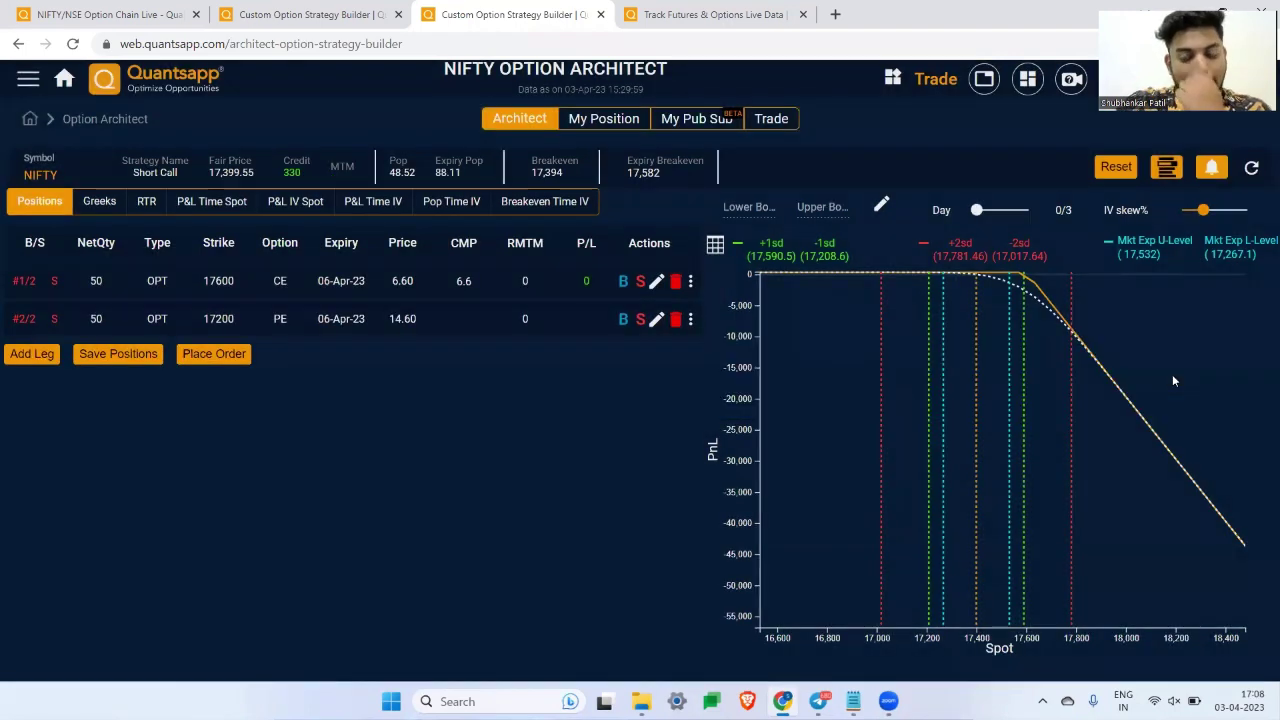
mouse_move(1047, 284)
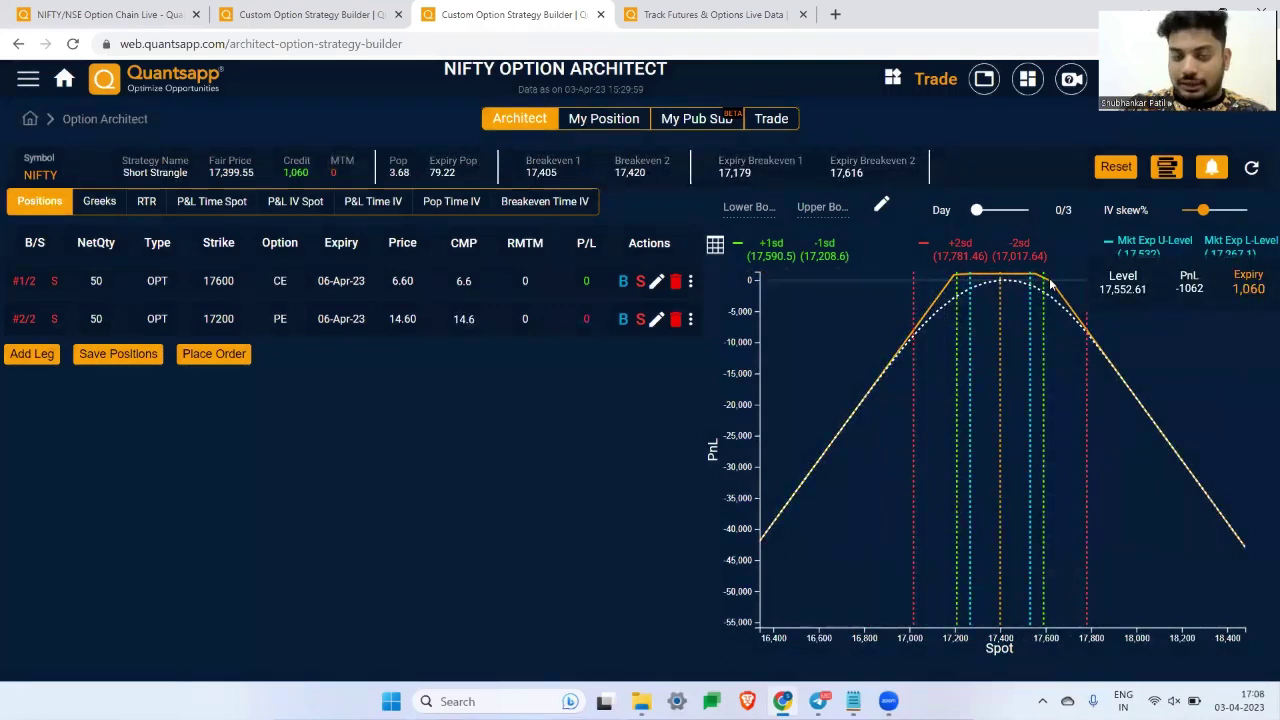
click(66, 8)
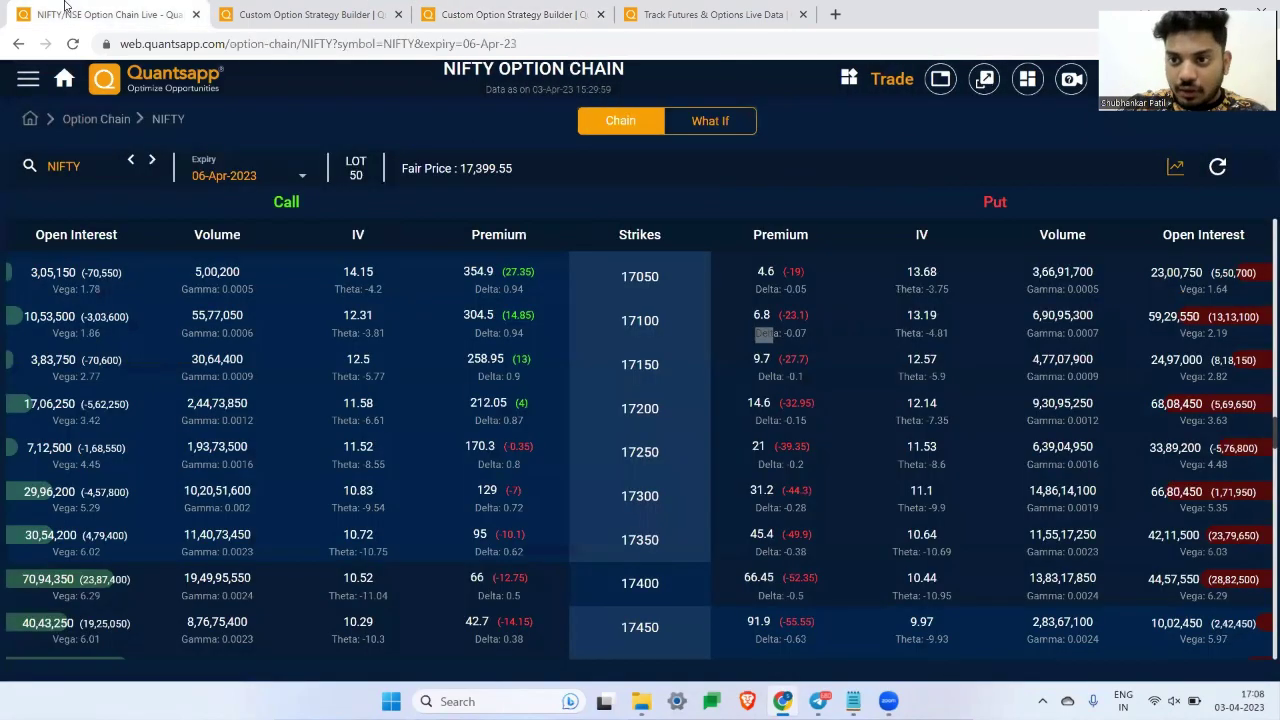